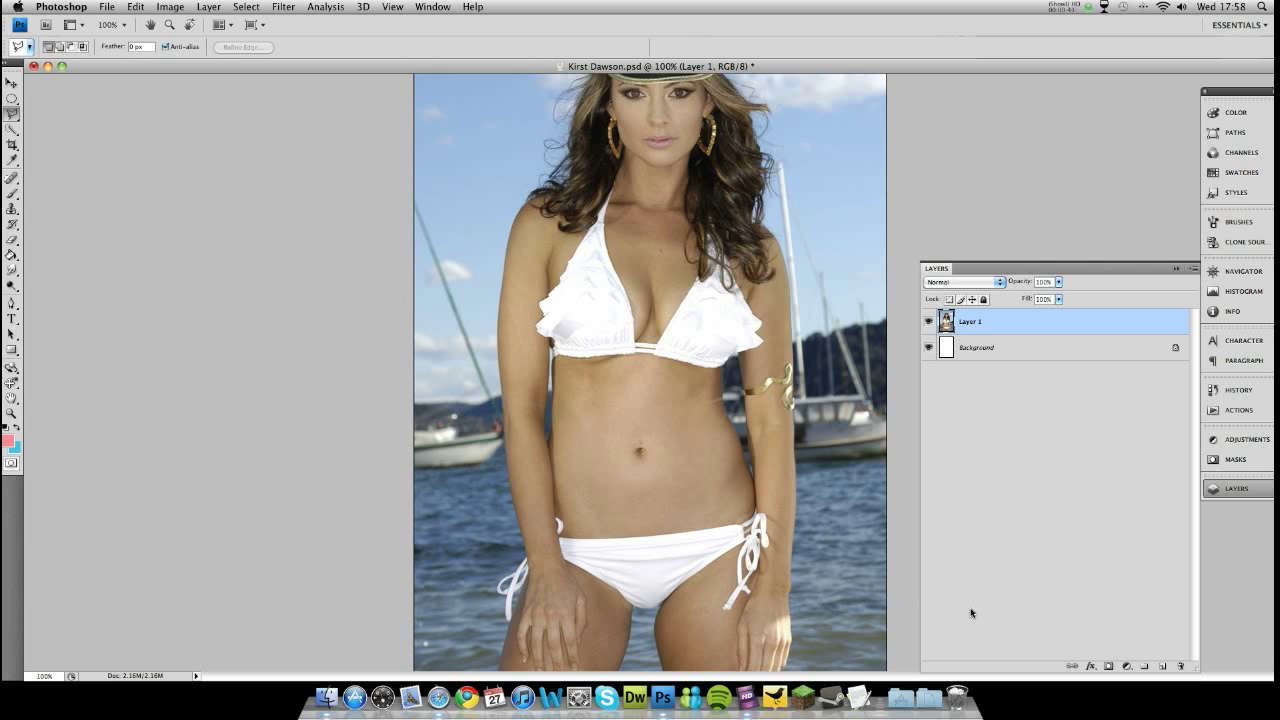
scroll(1216, 277, up, 3)
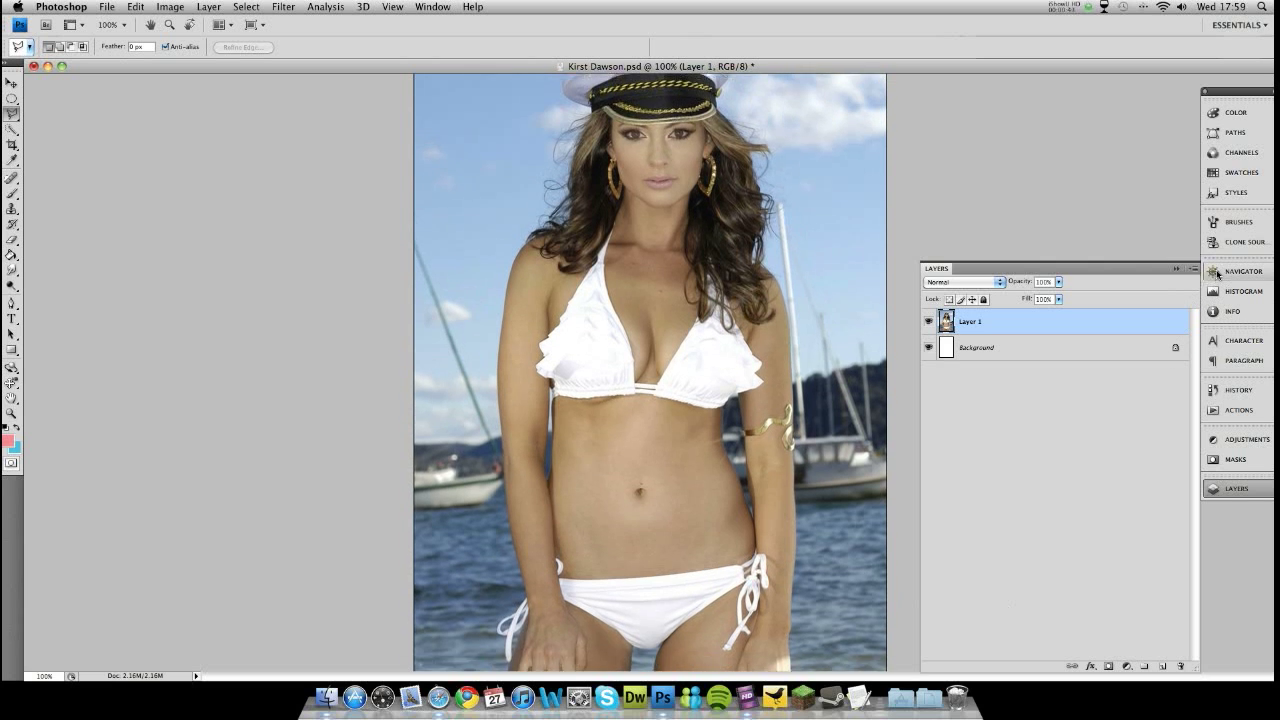
scroll(741, 339, up, 3)
scroll(716, 336, down, 3)
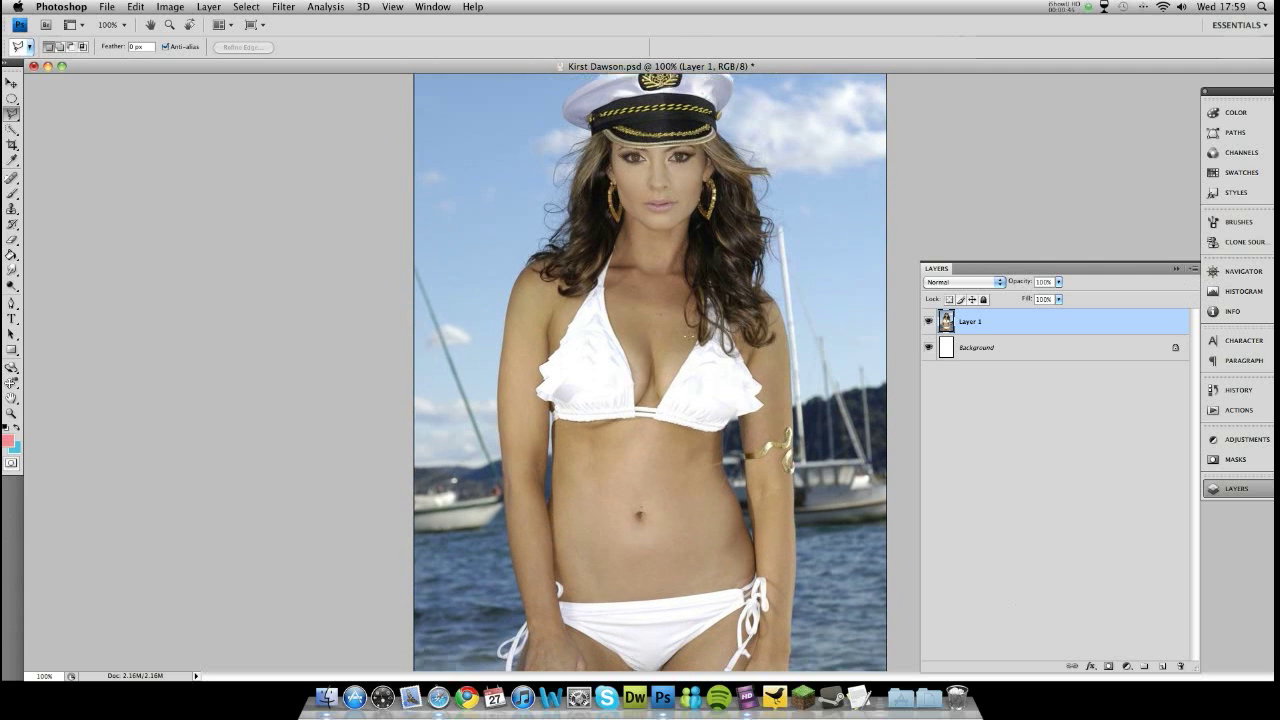
scroll(691, 333, down, 2)
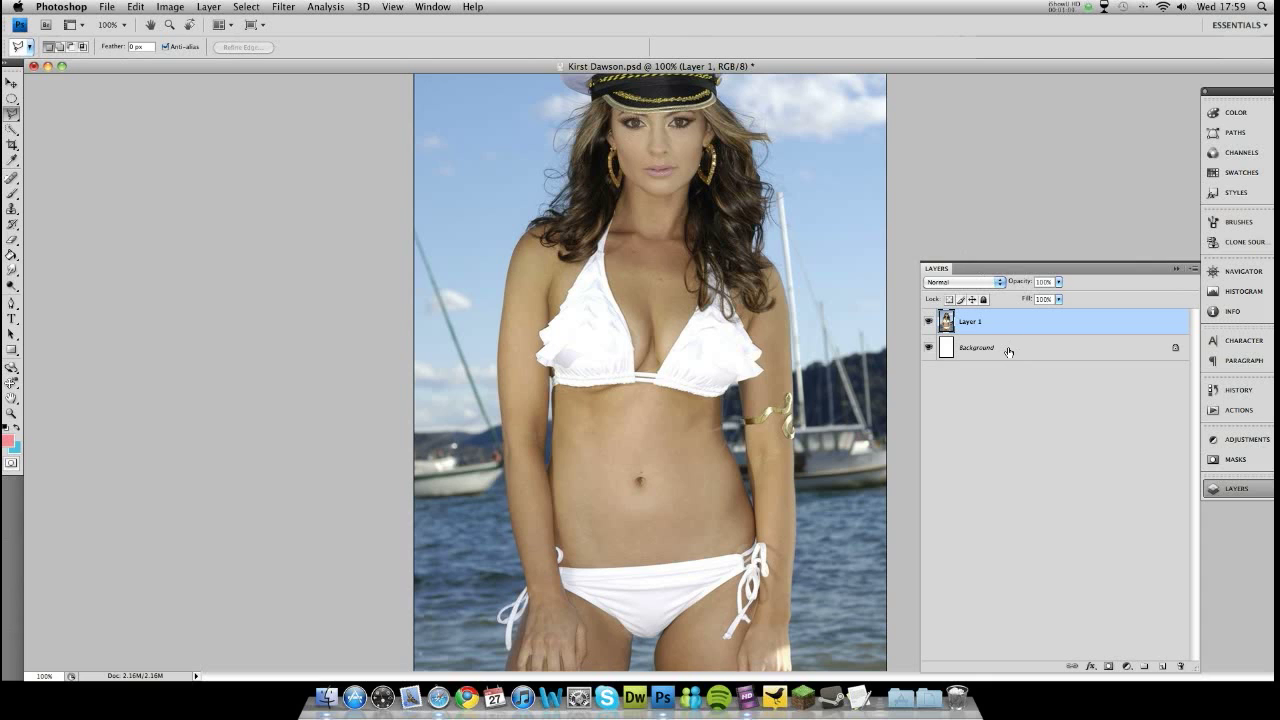
Create a new layer above the photo and apply the merged RGB image to it with Multiply blending at 100% opacity
key(super+shift+n)
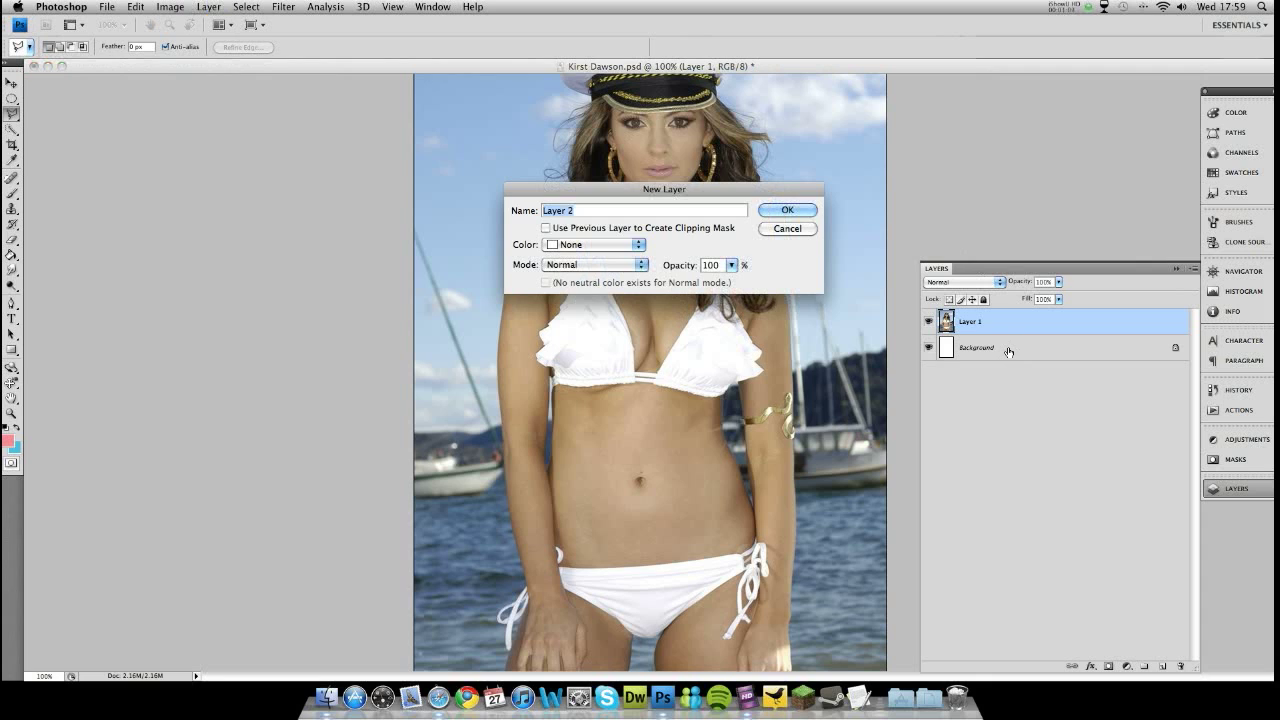
key(Return)
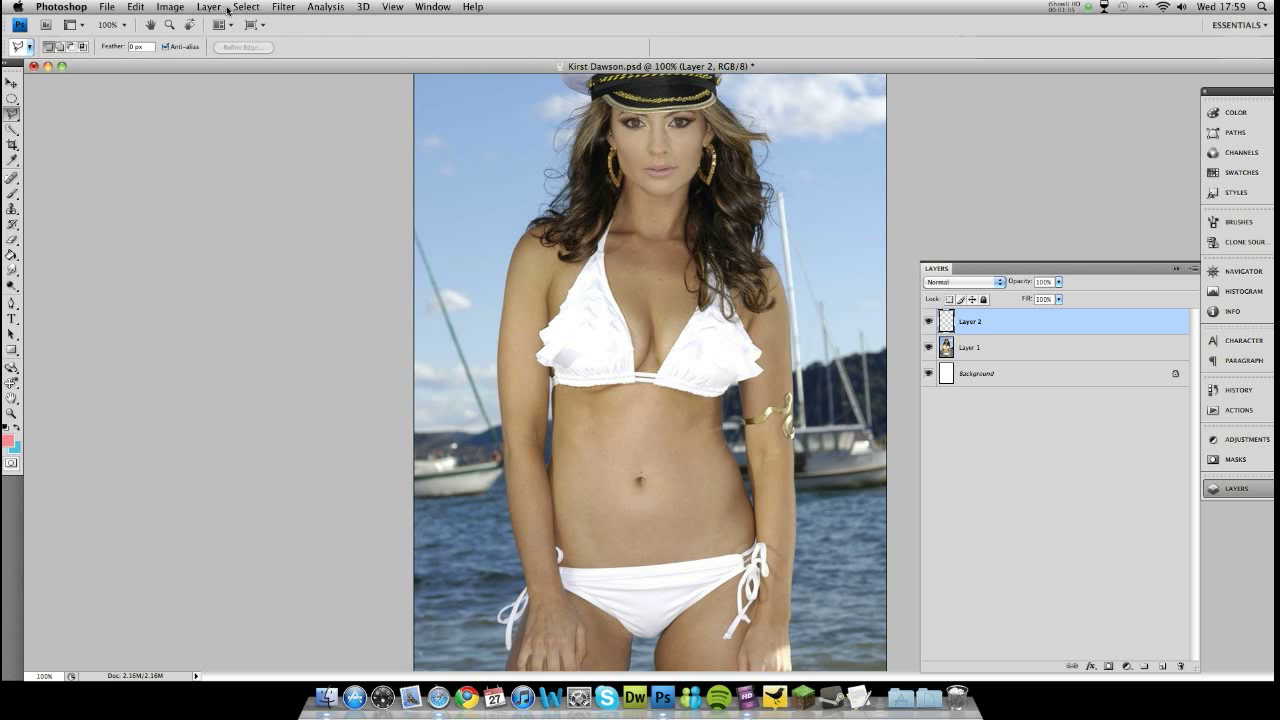
click(172, 9)
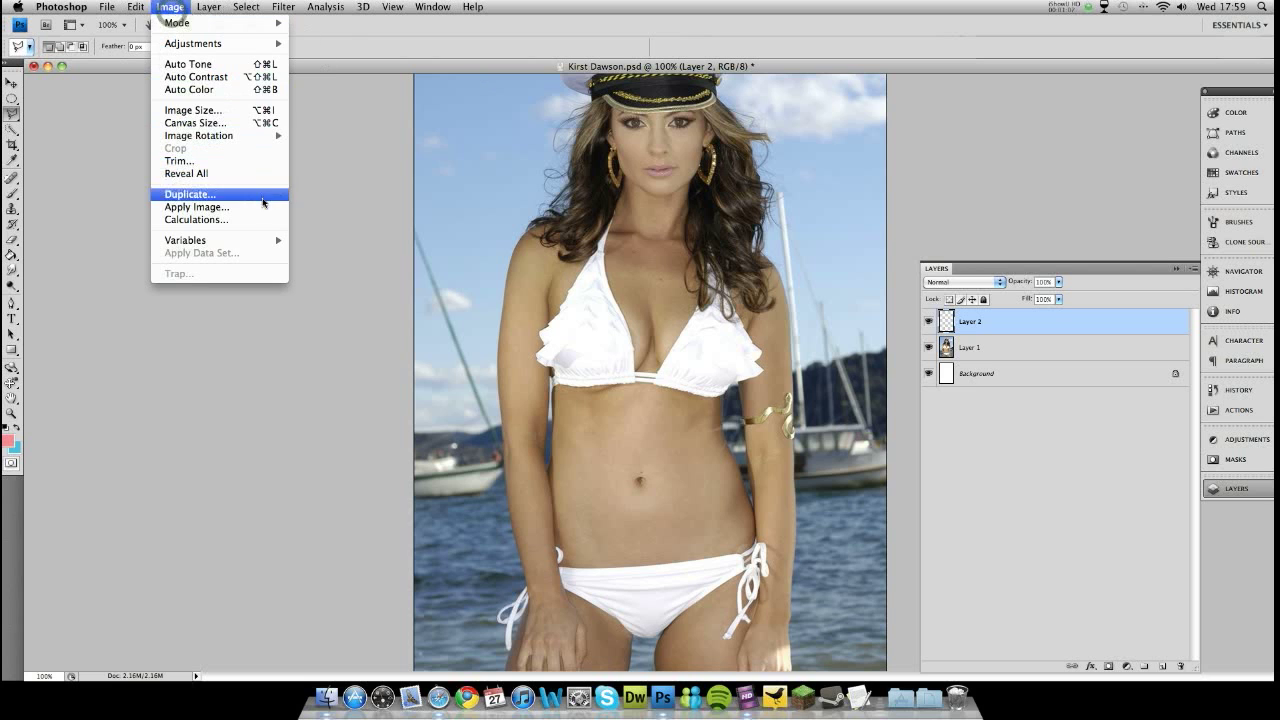
click(265, 206)
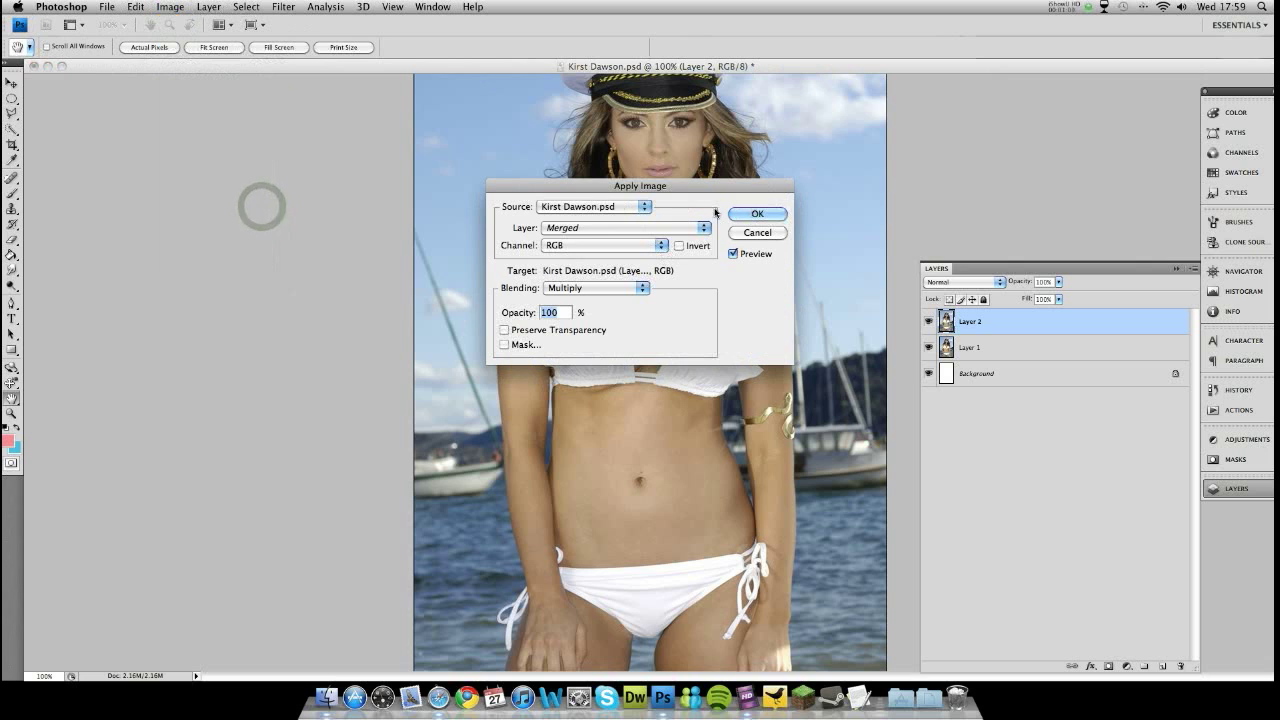
click(757, 214)
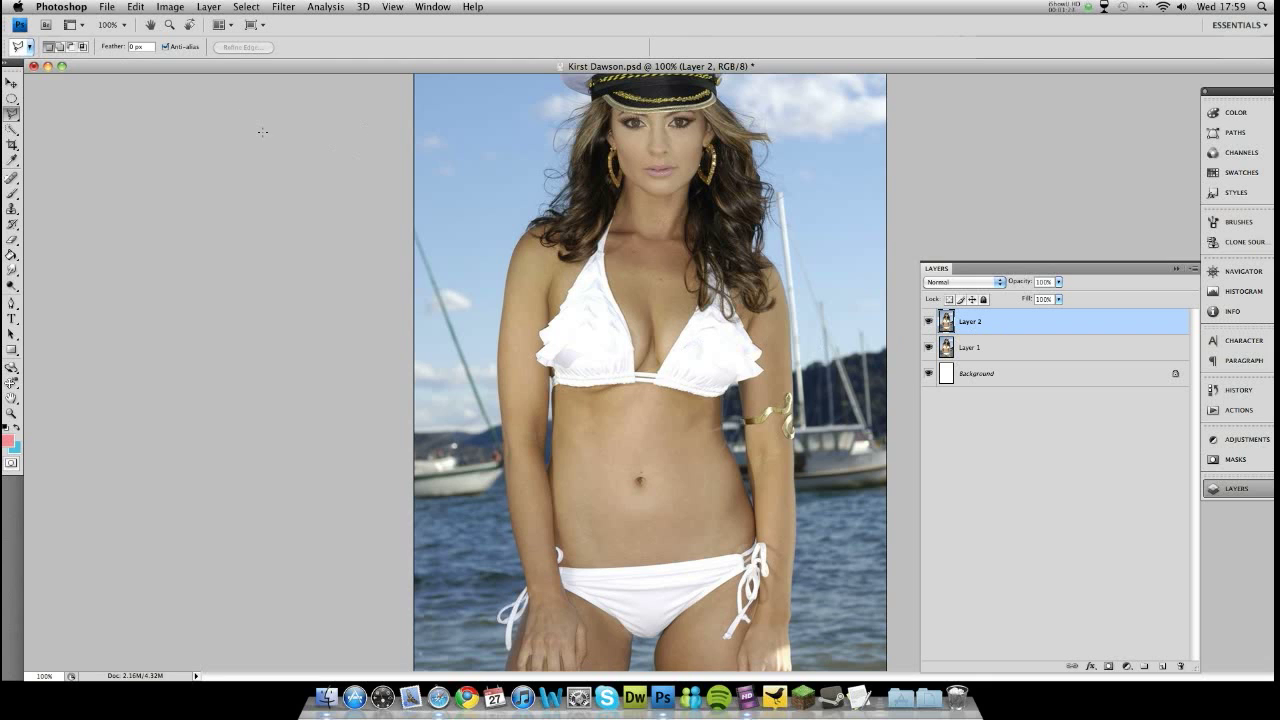
Compare the merged copy with the original photo by toggling Layer 2's visibility
click(169, 7)
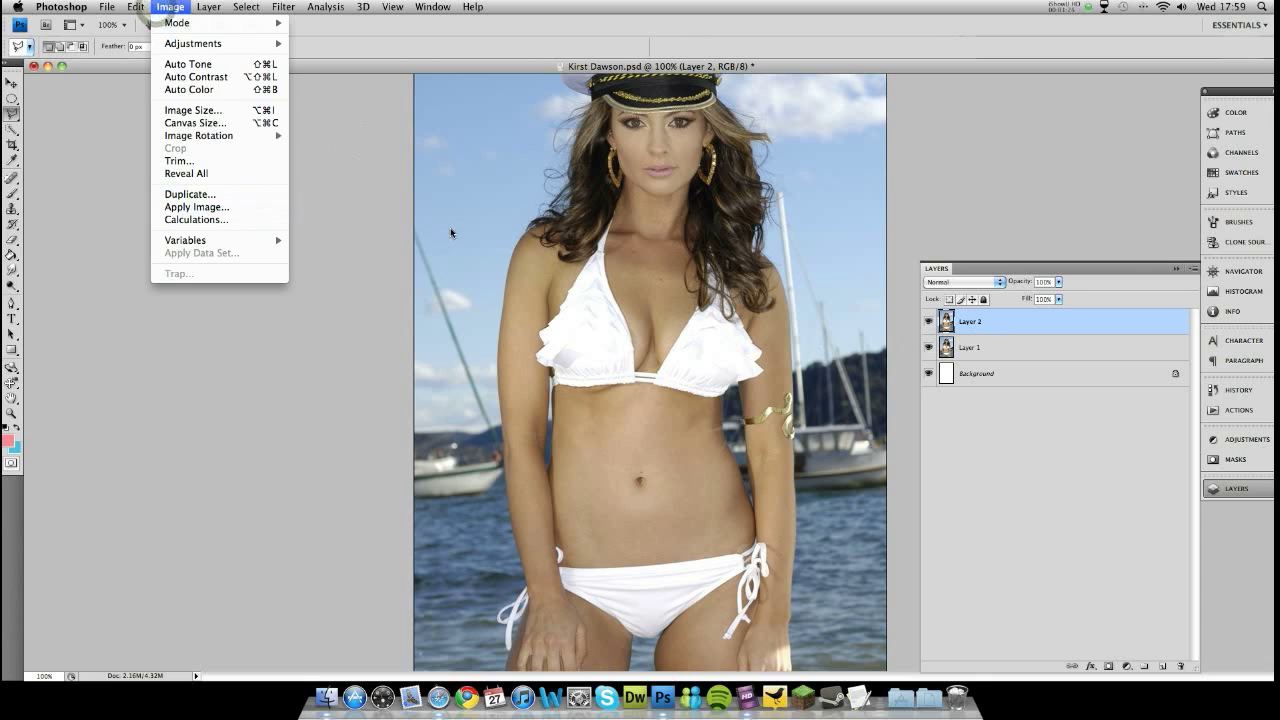
click(995, 327)
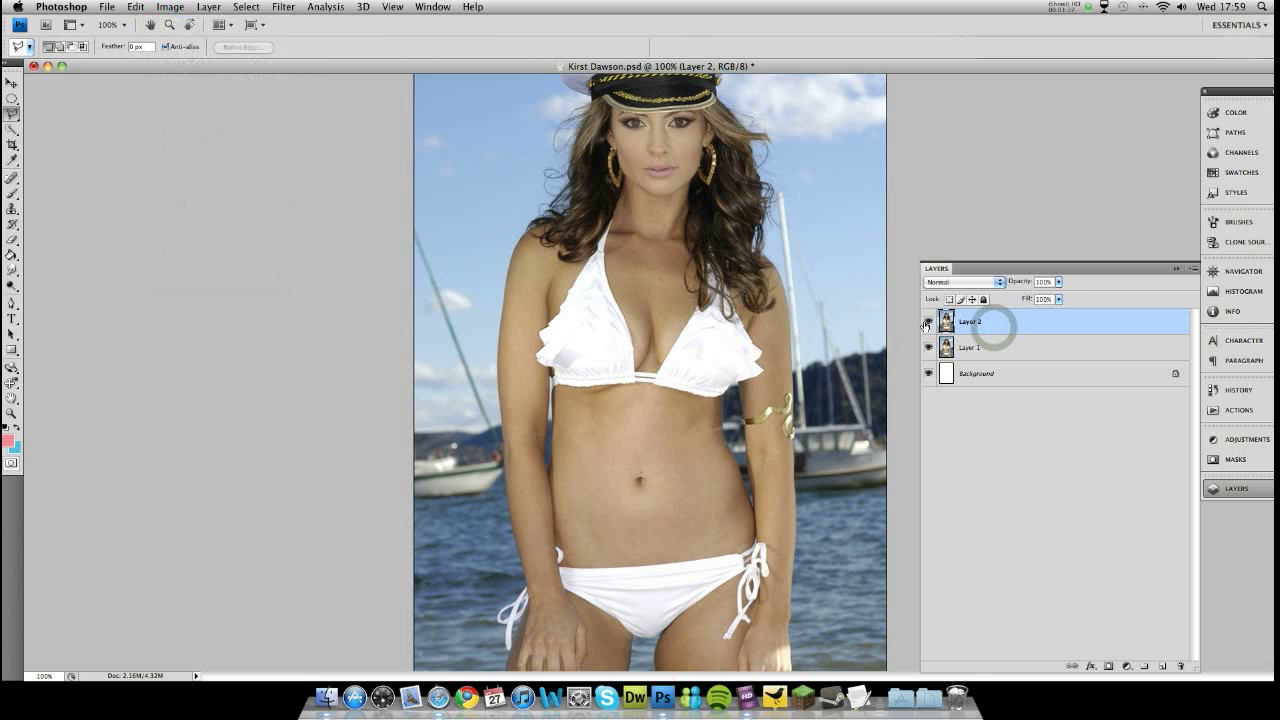
click(924, 322)
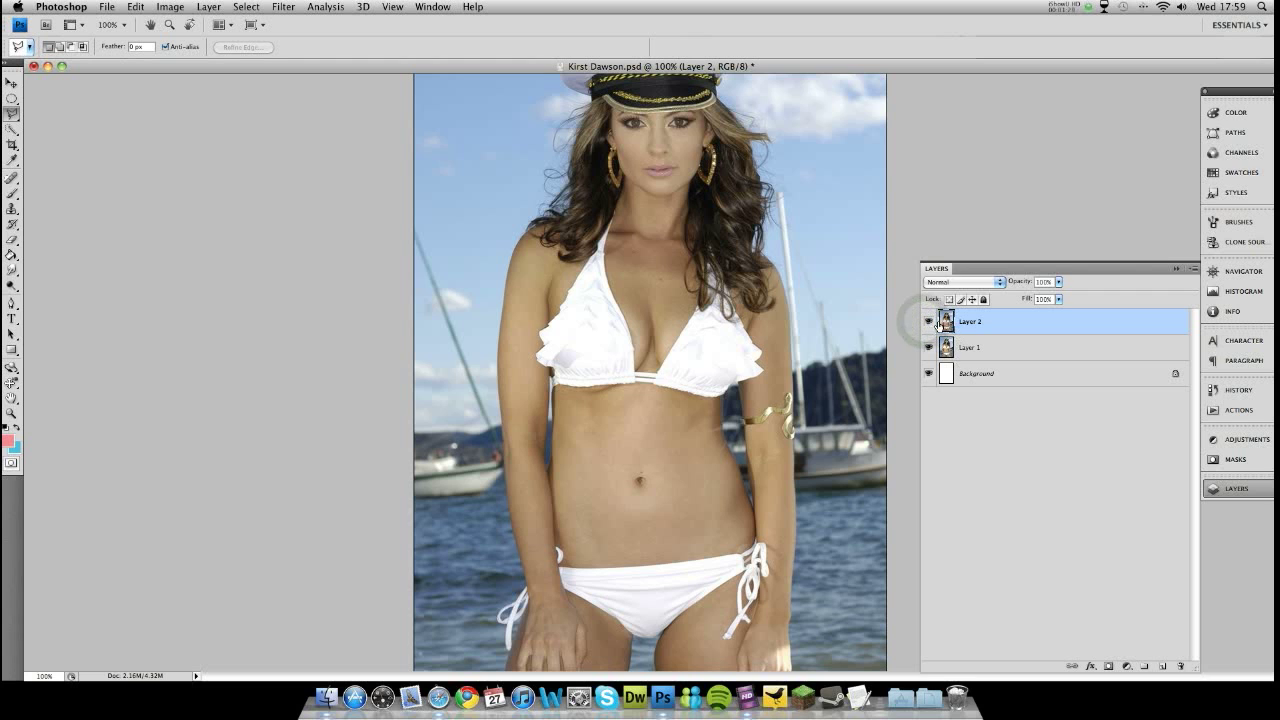
click(929, 321)
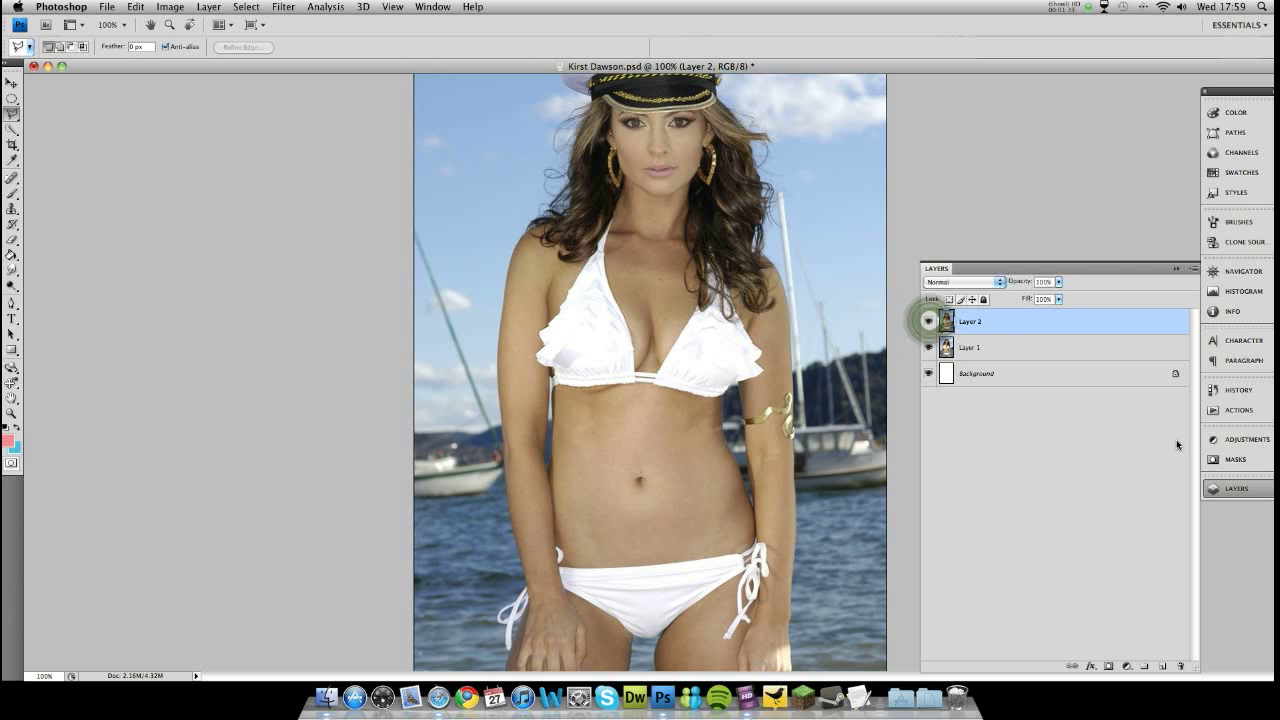
Open Layer 2 in the Liquify filter and choose the Forward Warp tool
click(284, 7)
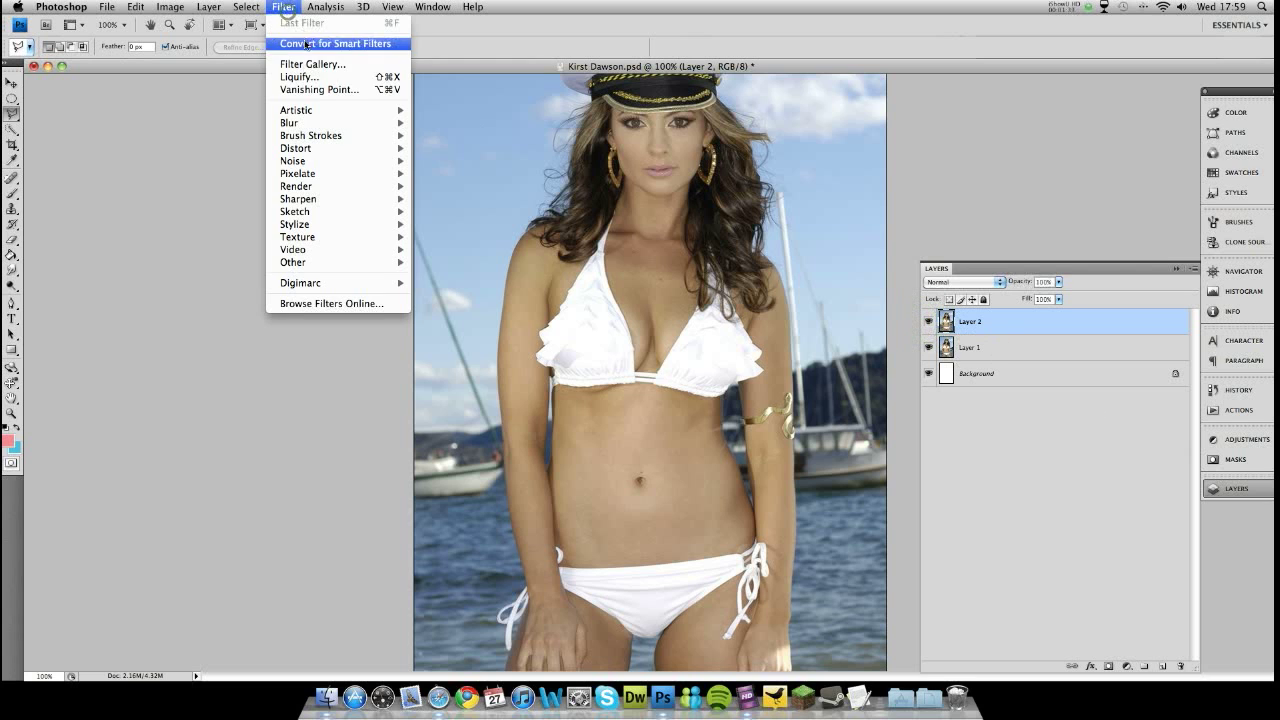
click(317, 76)
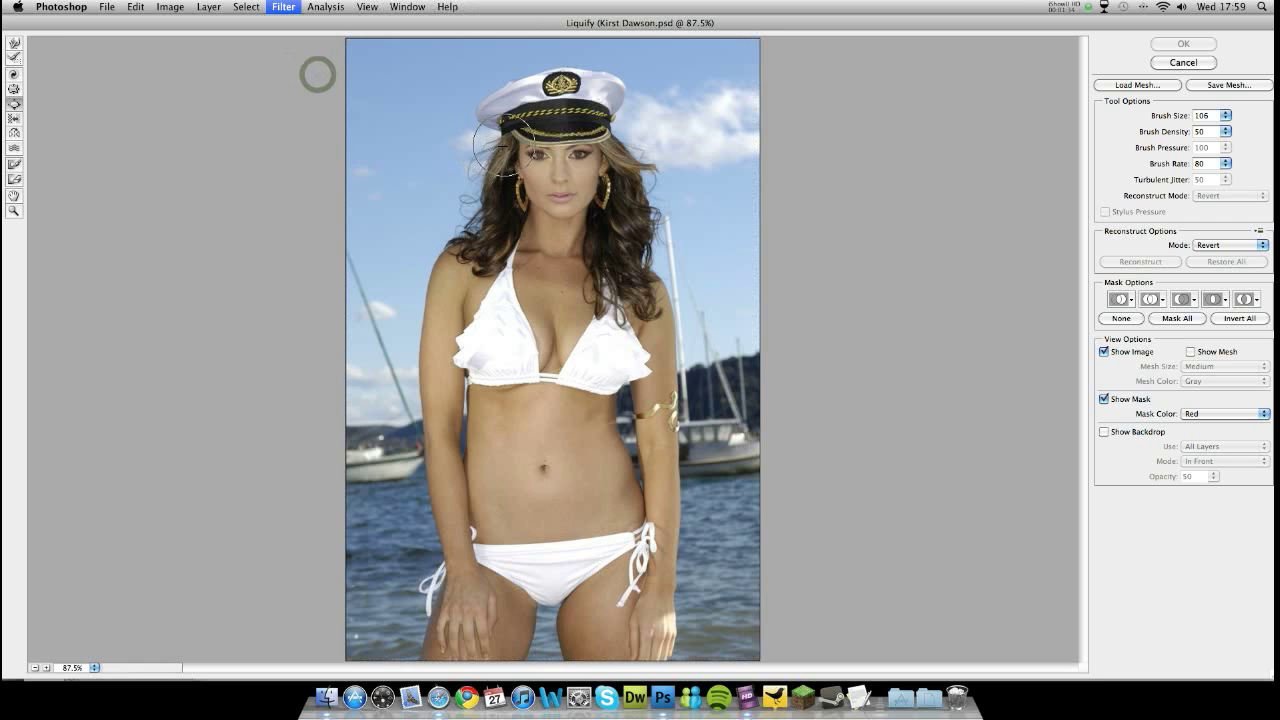
click(13, 44)
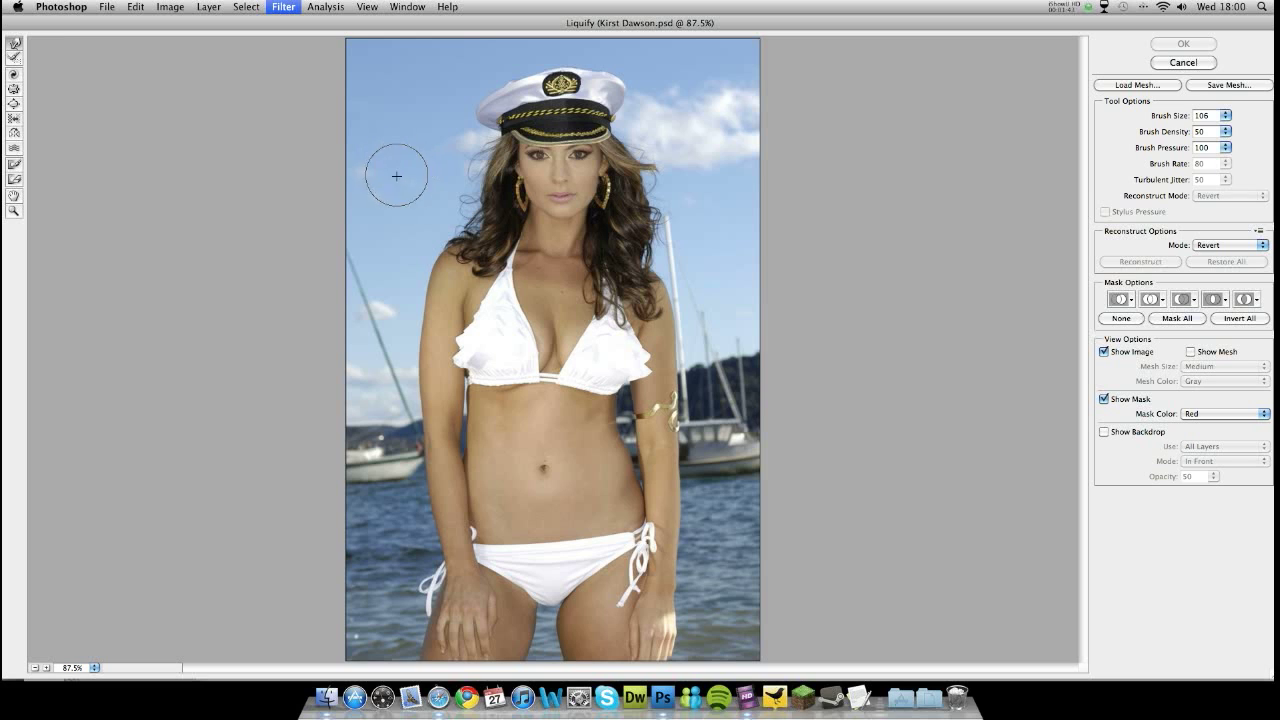
drag(552, 176, 707, 173)
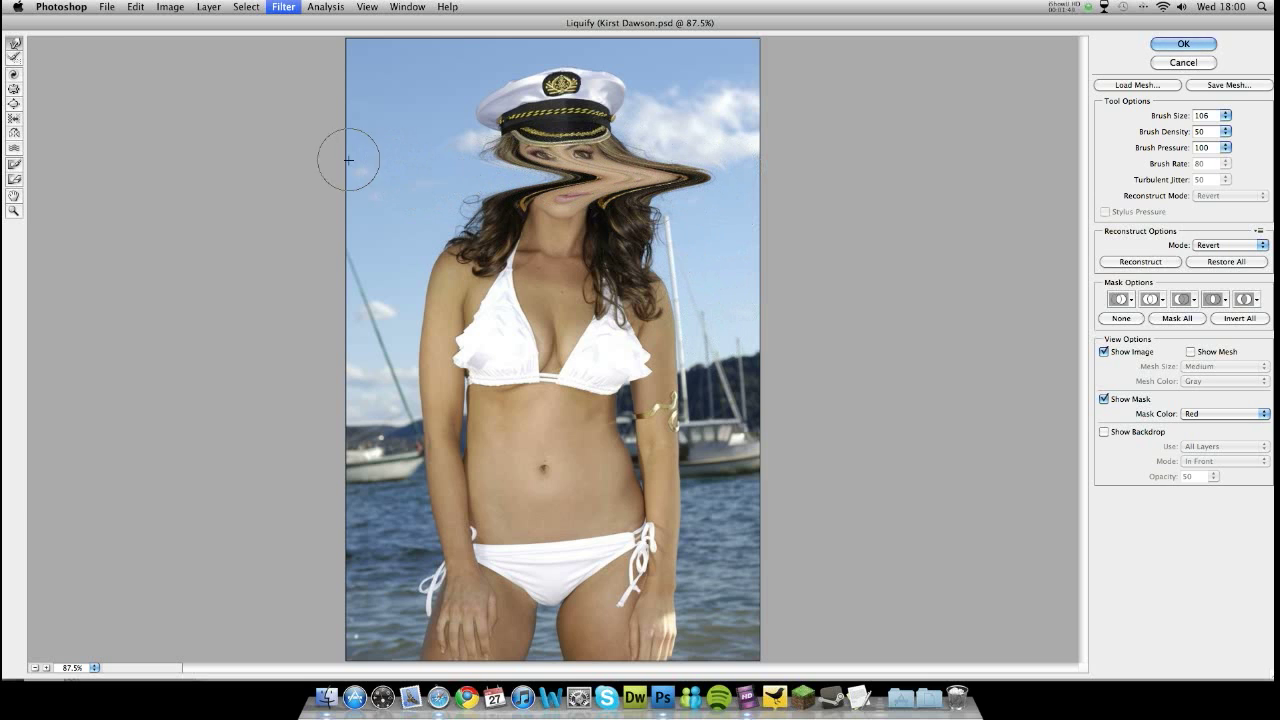
key(super+z)
drag(659, 174, 430, 165)
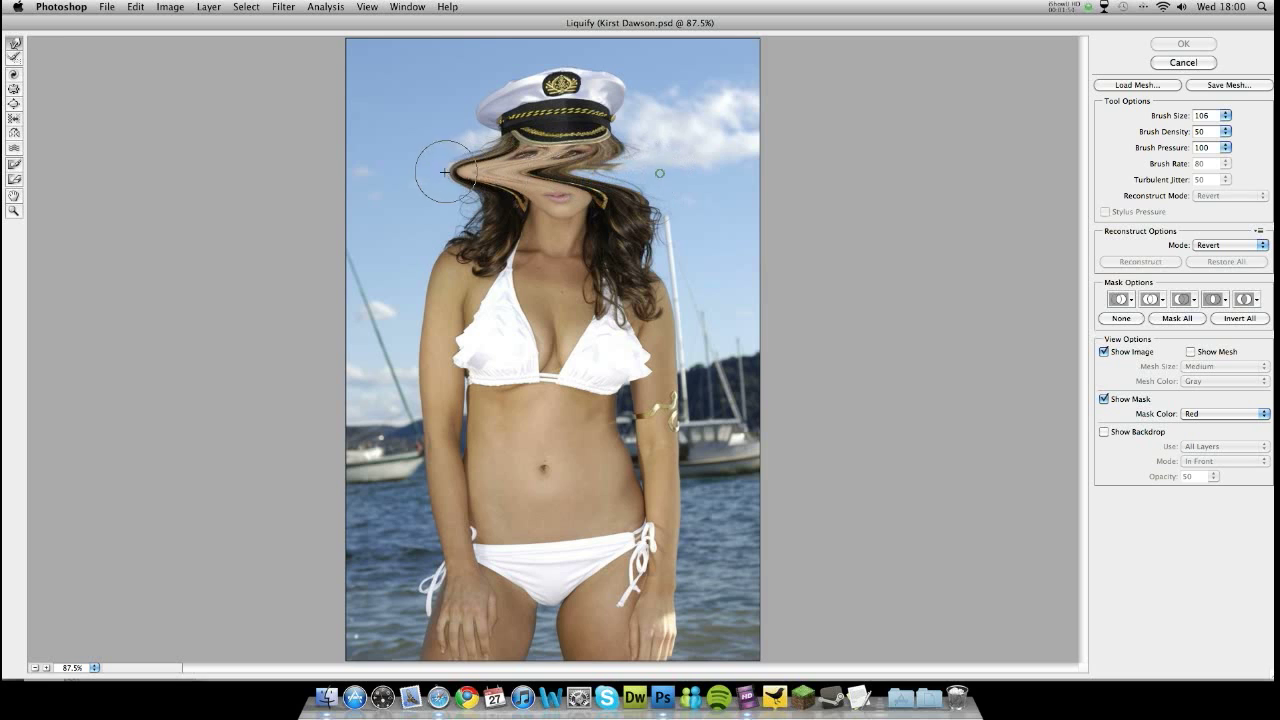
key(super+z)
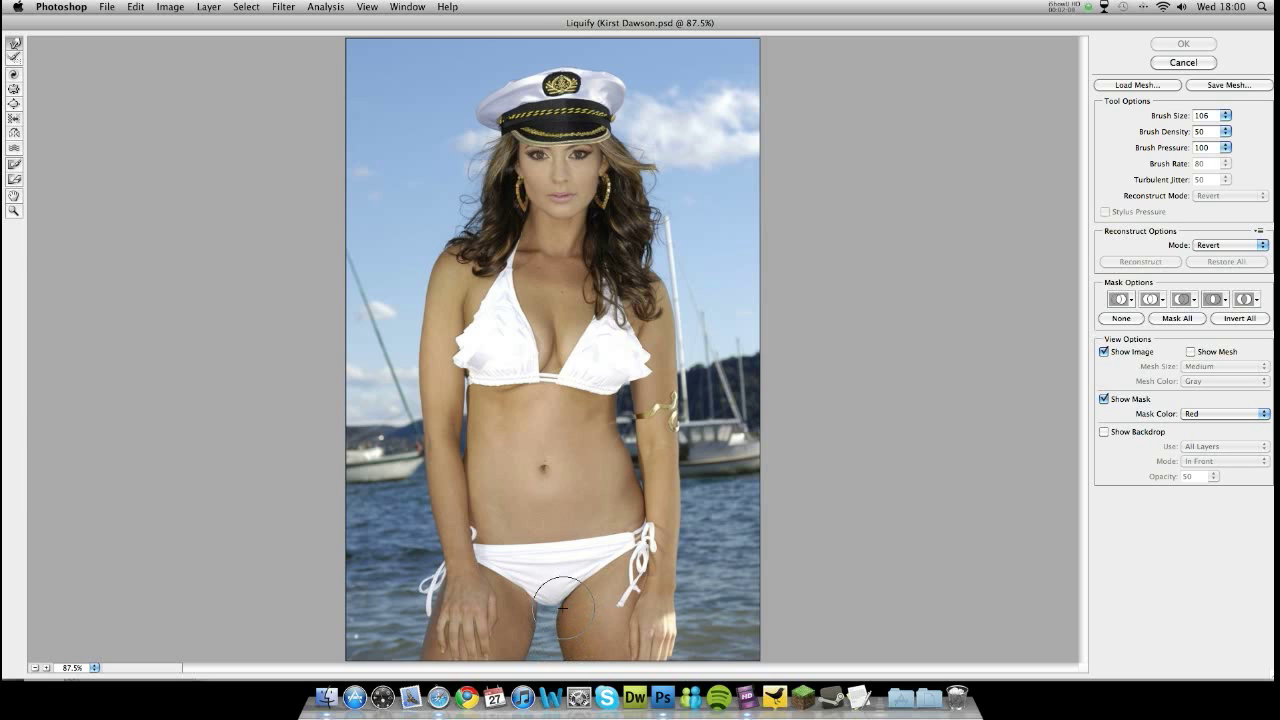
Slim the inner thigh with the 106 warp brush, and refine both sides of the waist at brush size 61
drag(541, 629, 548, 626)
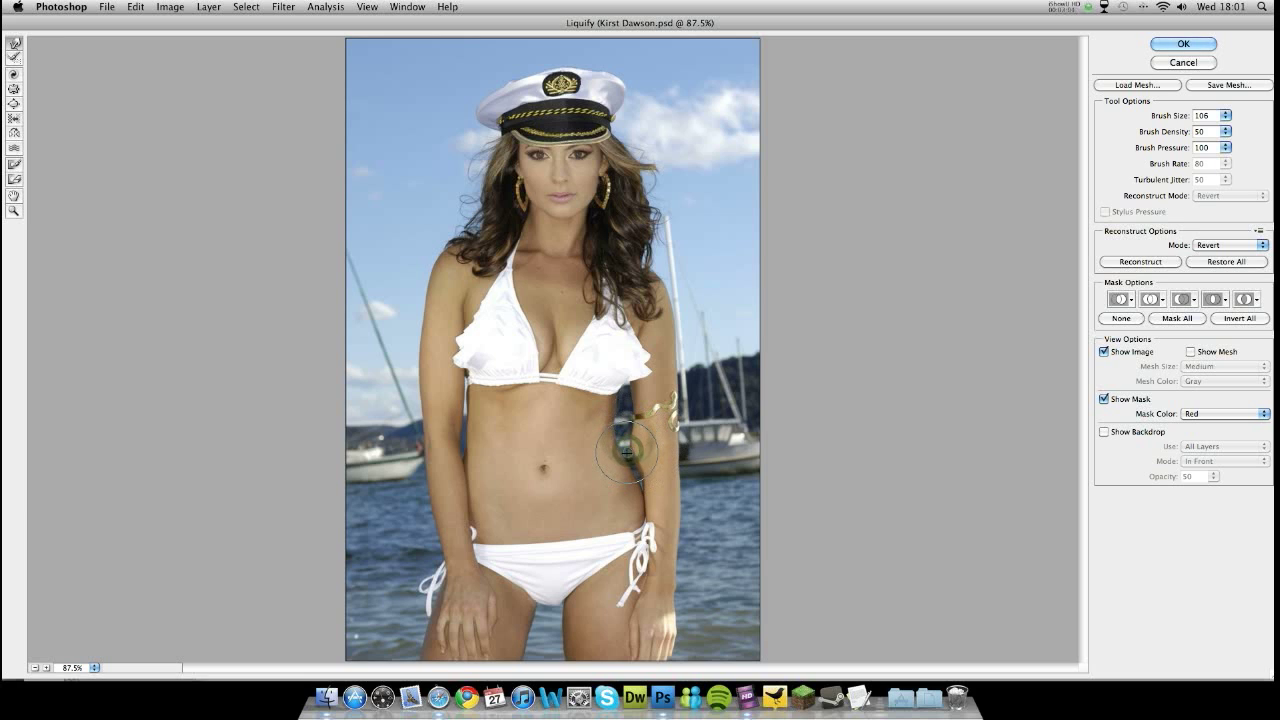
click(1222, 118)
click(1162, 132)
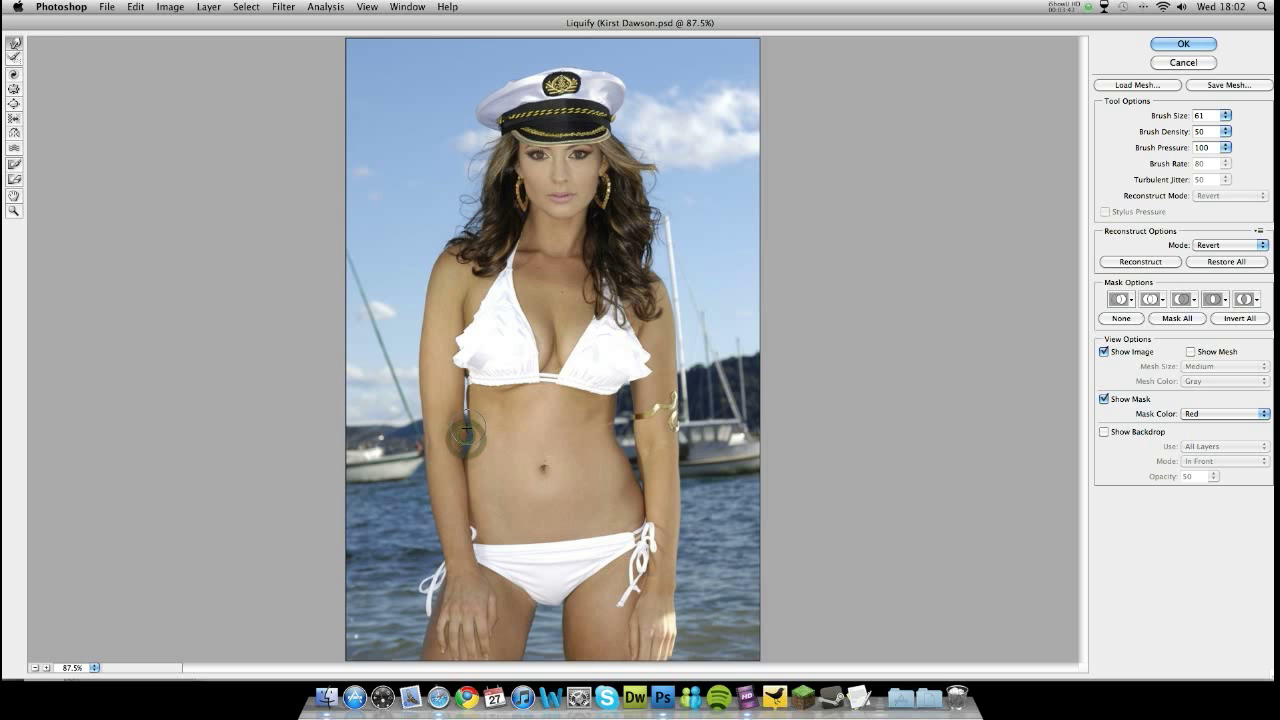
drag(466, 431, 468, 426)
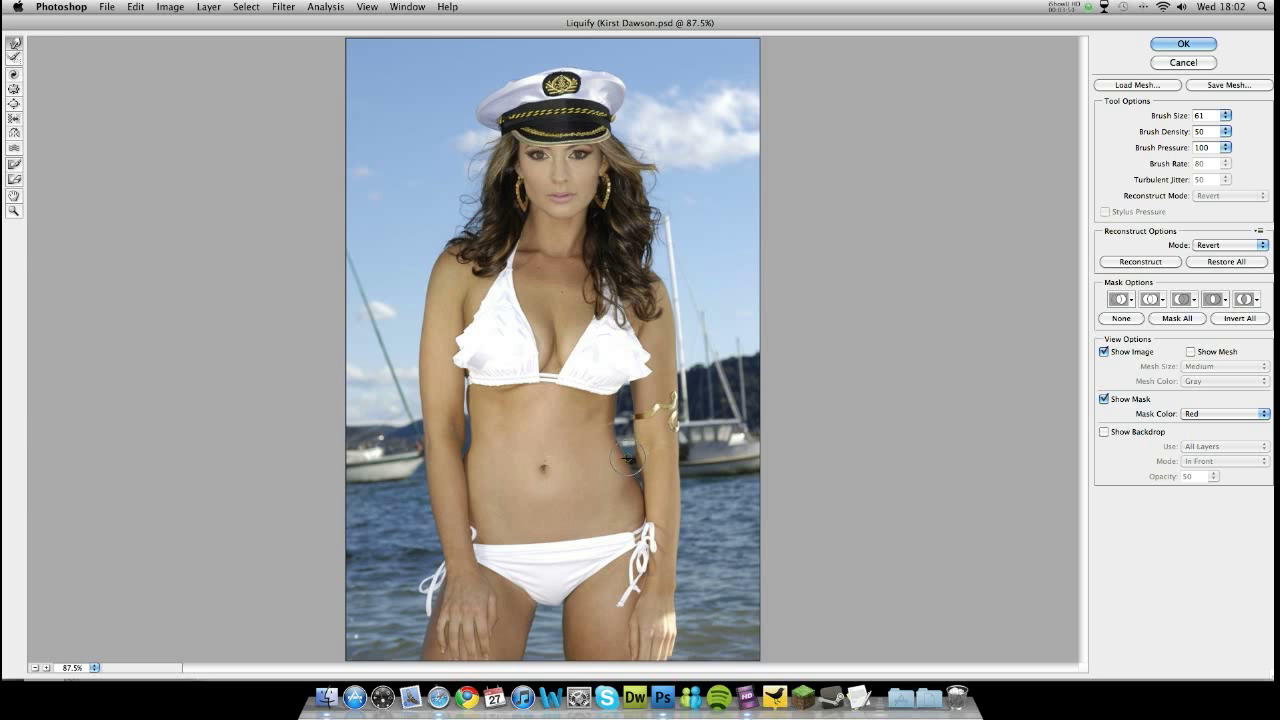
drag(632, 461, 633, 450)
Enlarge both sides of the bust with the Bloat tool at brush size 196
click(14, 104)
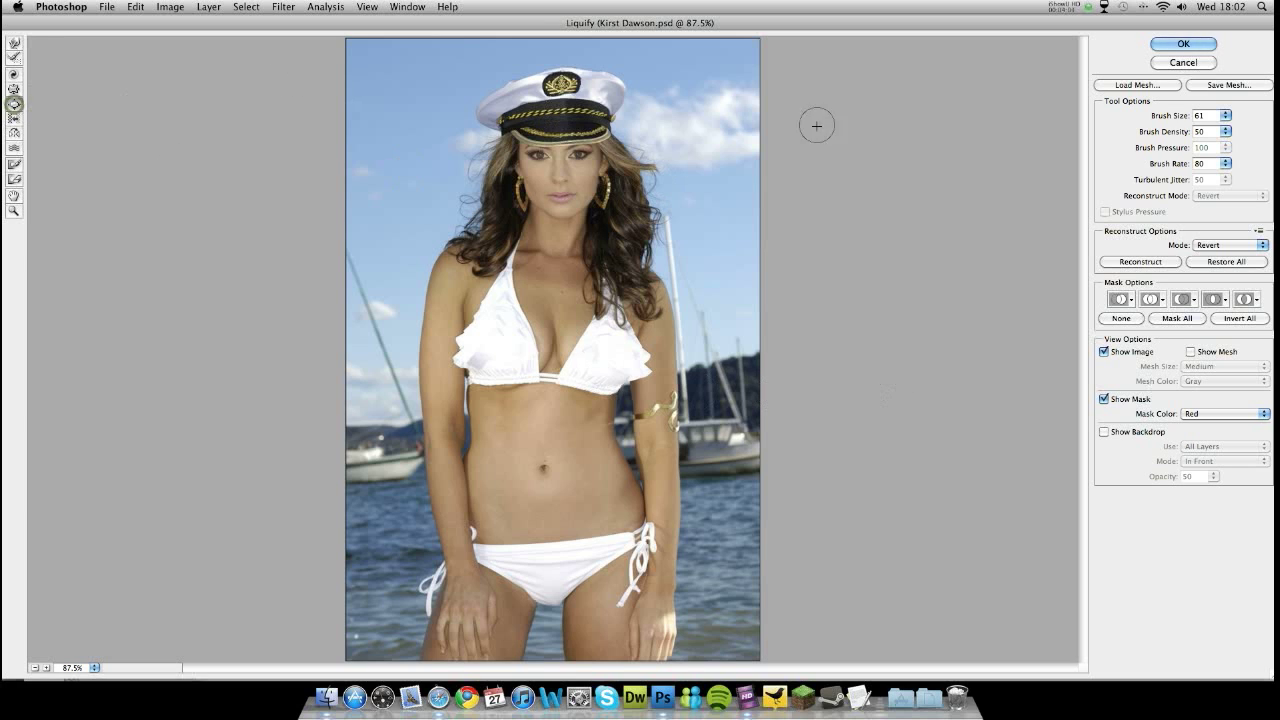
click(1225, 115)
drag(1161, 135, 1170, 131)
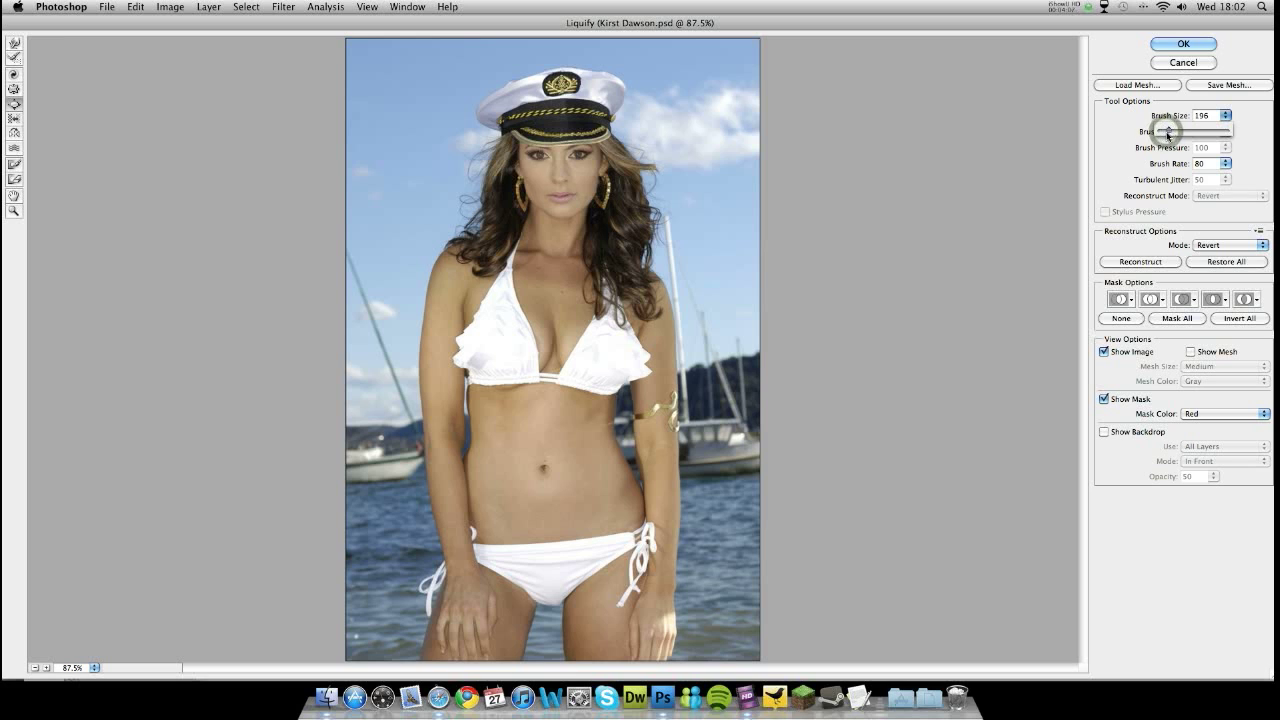
click(514, 338)
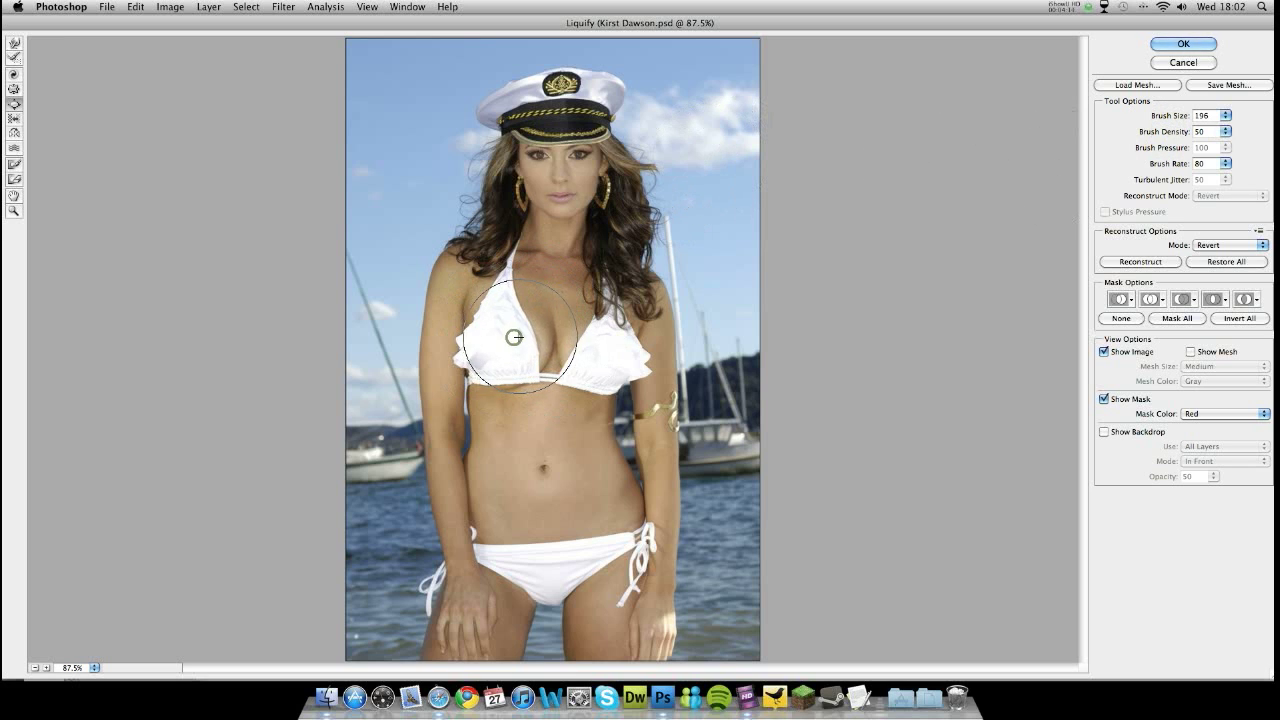
click(586, 342)
click(550, 341)
click(410, 341)
Reduce the Bloat brush size to 91 and refine the fullness of both bikini cups
click(1226, 118)
drag(1170, 135, 1163, 131)
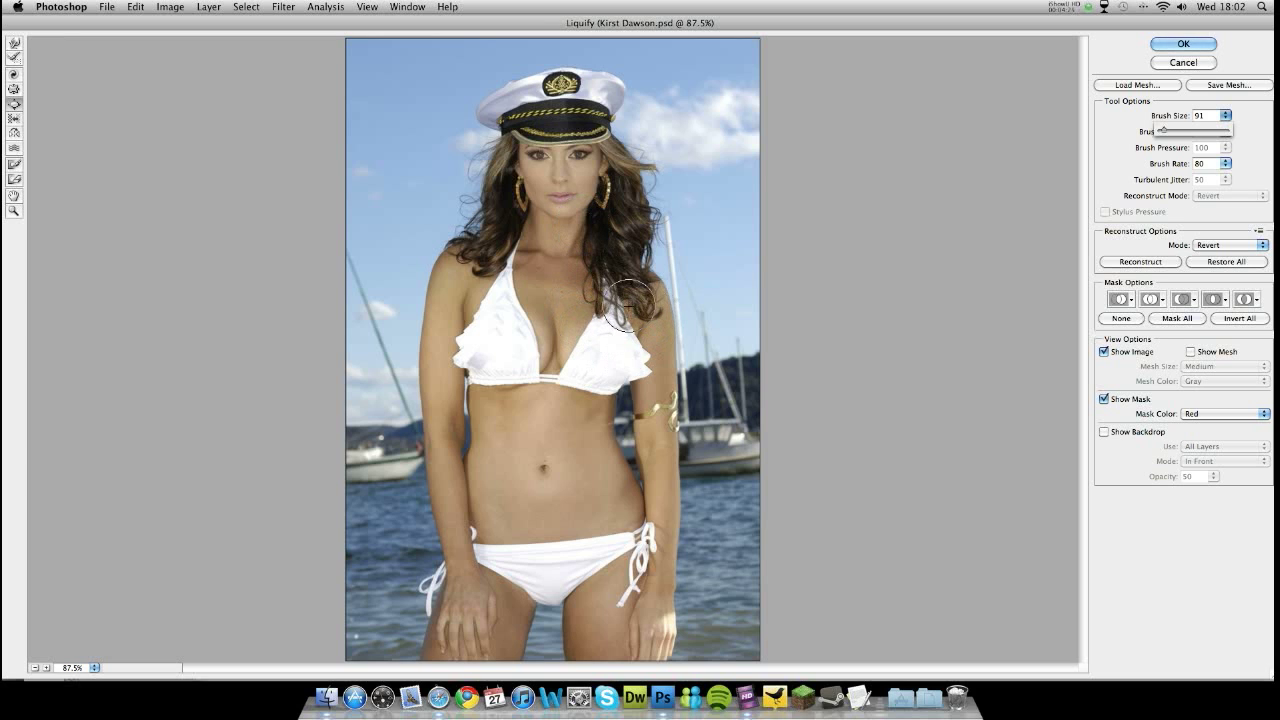
mouse_move(598, 334)
mouse_down()
mouse_move(617, 364)
mouse_move(584, 362)
mouse_move(584, 342)
mouse_move(522, 334)
mouse_move(529, 326)
mouse_move(542, 335)
mouse_move(532, 351)
mouse_move(472, 327)
mouse_move(520, 336)
mouse_up()
click(520, 336)
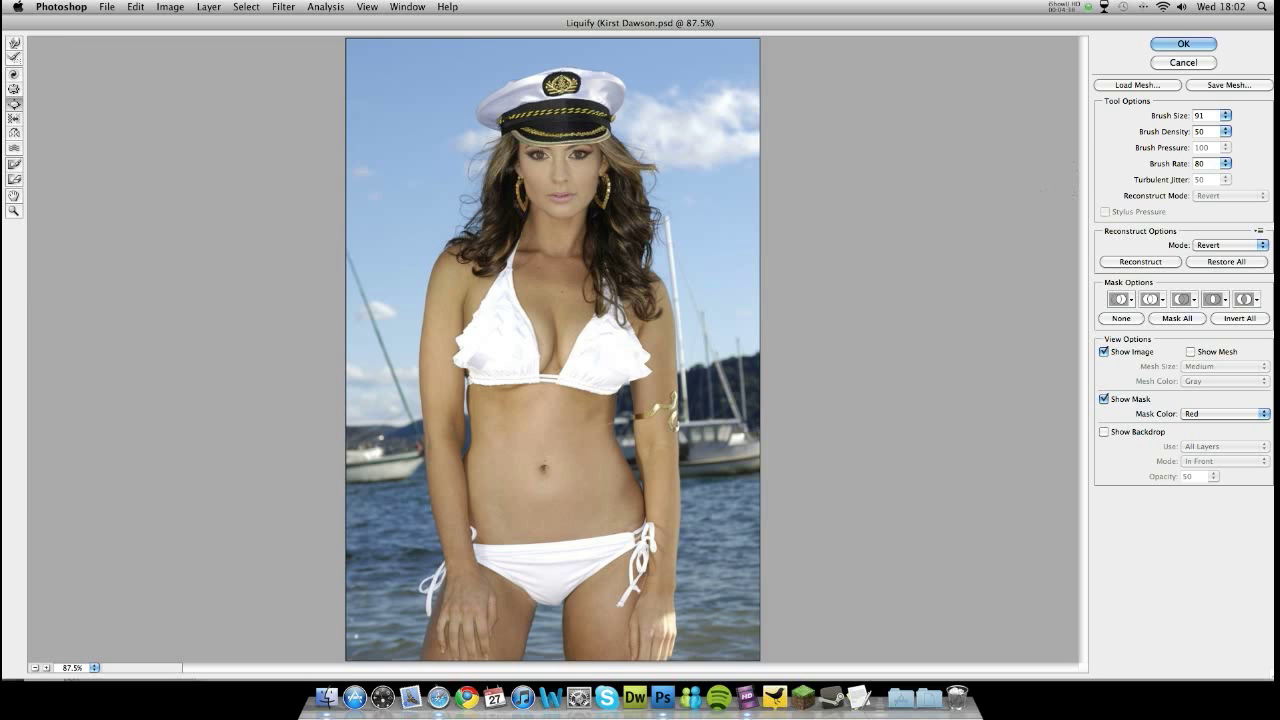
Set the Bloat brush size back to 196 and expand the bikini cup beneath the hair
click(1226, 116)
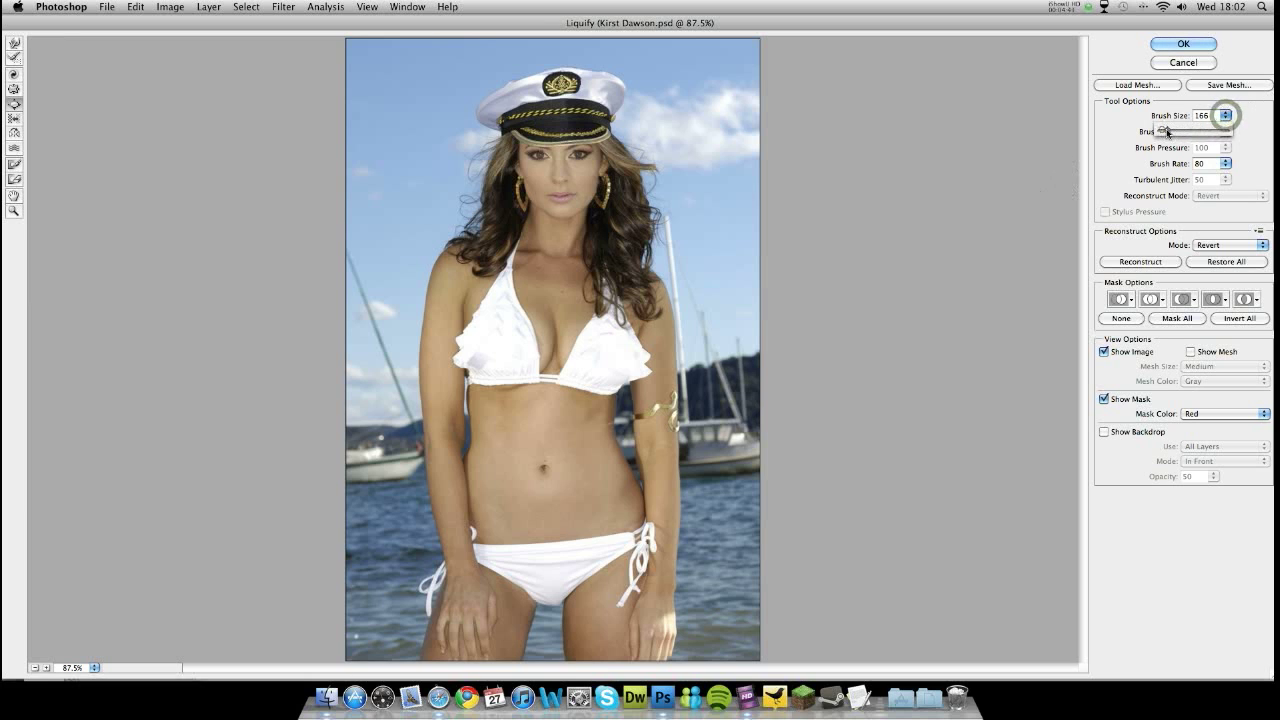
drag(1165, 127, 1180, 125)
click(592, 341)
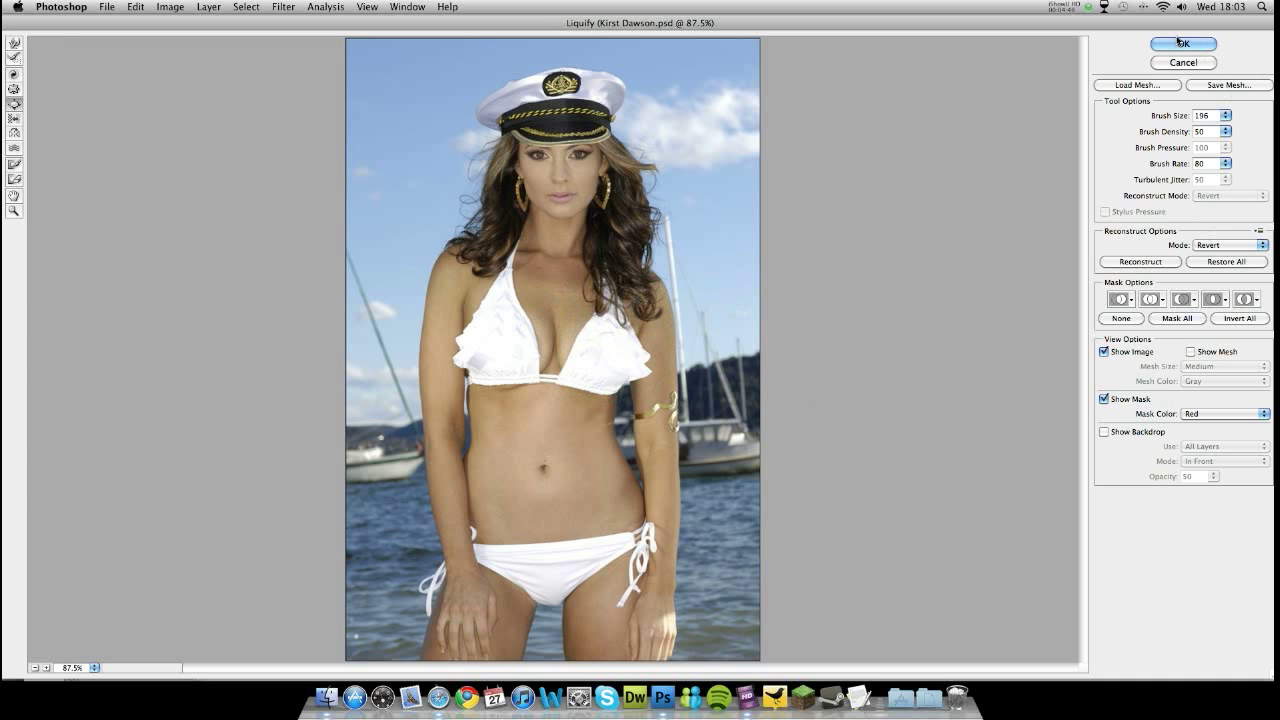
Slim the jaw and cheeks with the Forward Warp tool at brush size 136, and apply the Liquify filter
click(1225, 116)
click(1165, 133)
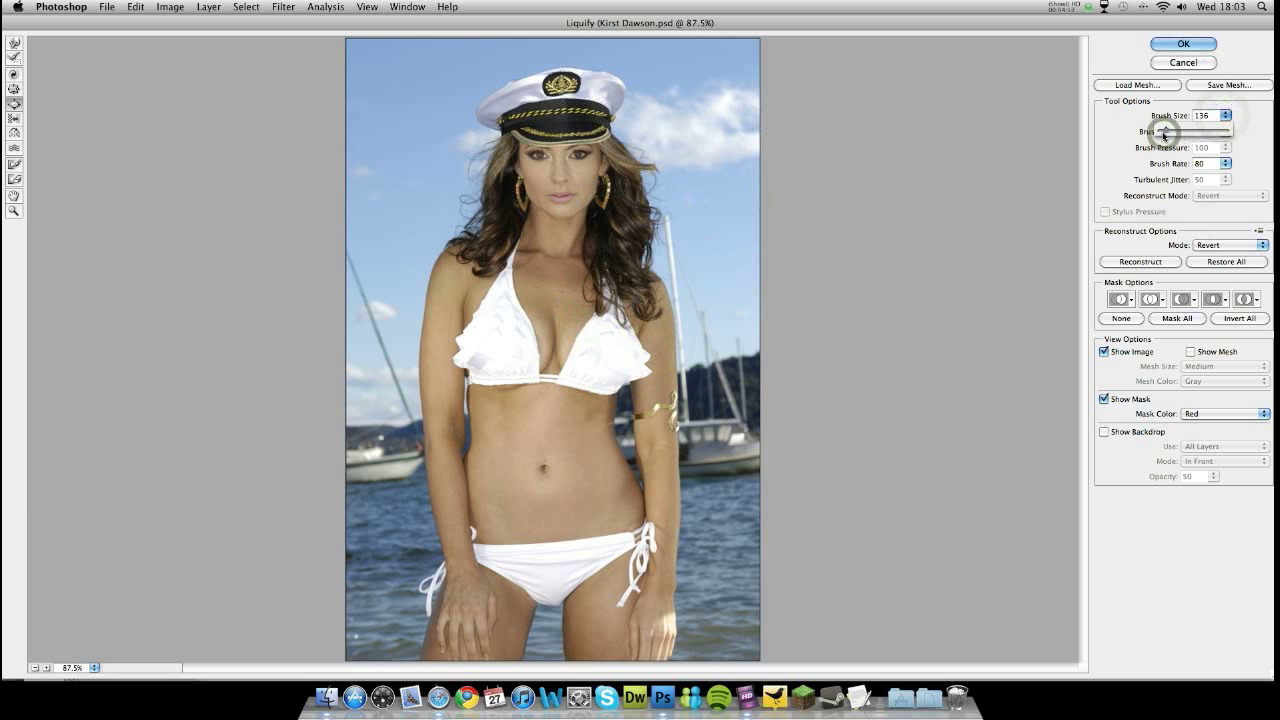
click(11, 46)
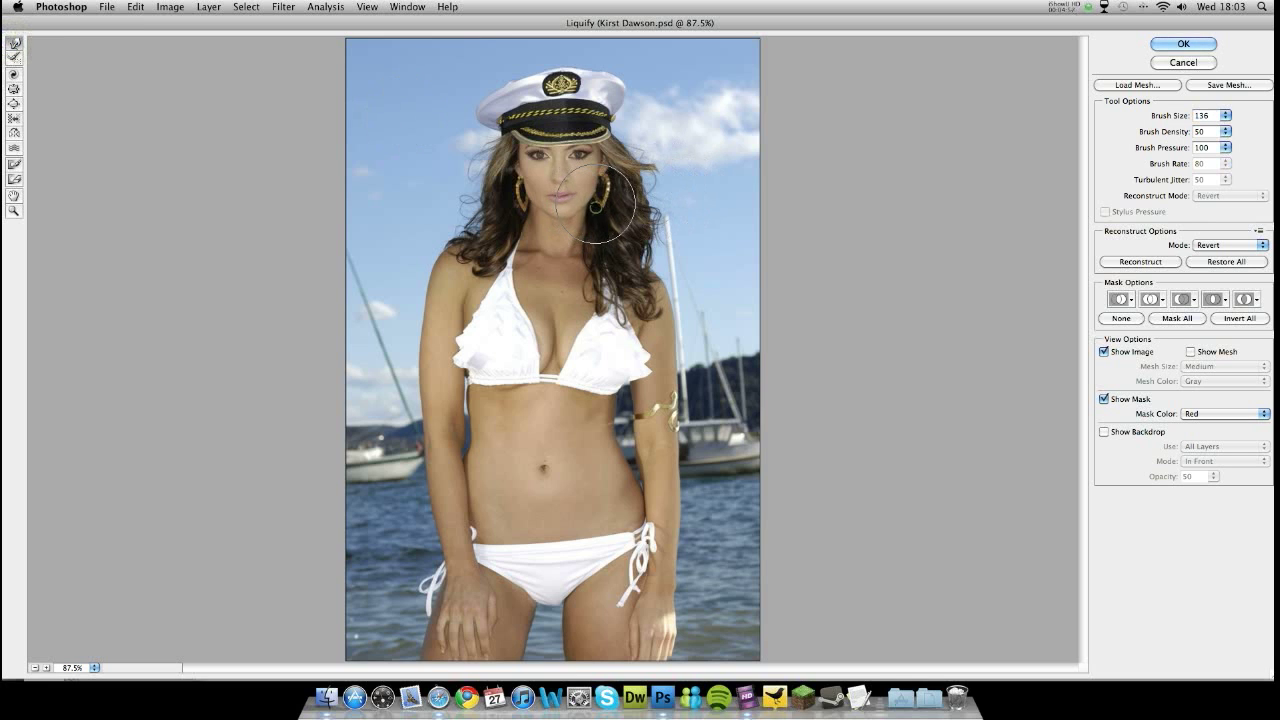
drag(526, 201, 524, 217)
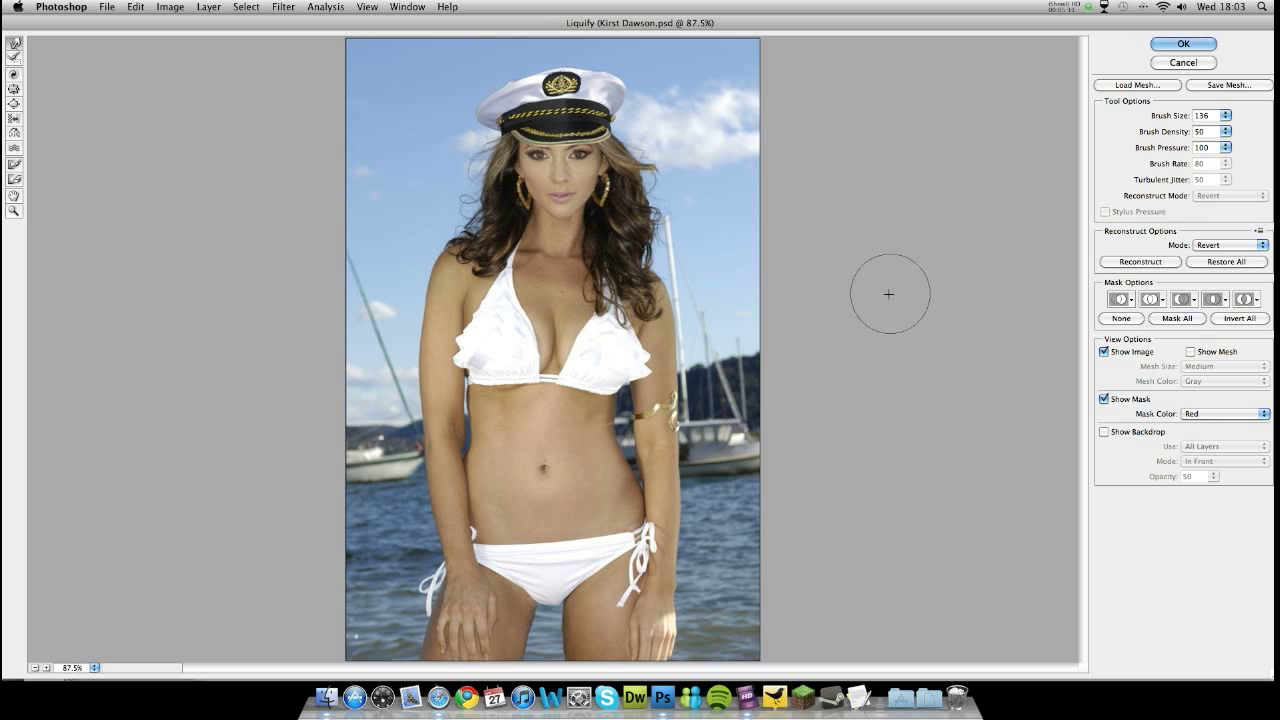
click(1182, 45)
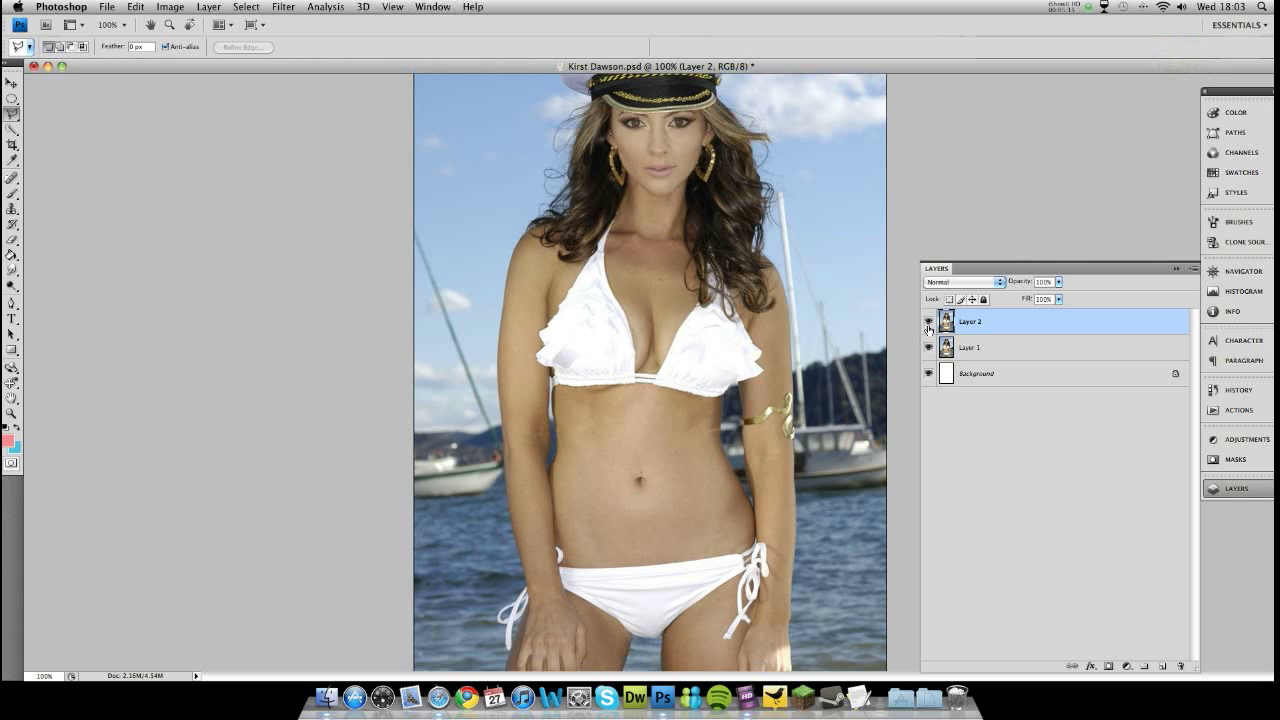
Compare the body and face before and after Liquify by toggling Layer 2's visibility repeatedly
click(928, 324)
click(928, 324)
click(928, 325)
click(928, 325)
click(928, 325)
click(928, 325)
click(928, 325)
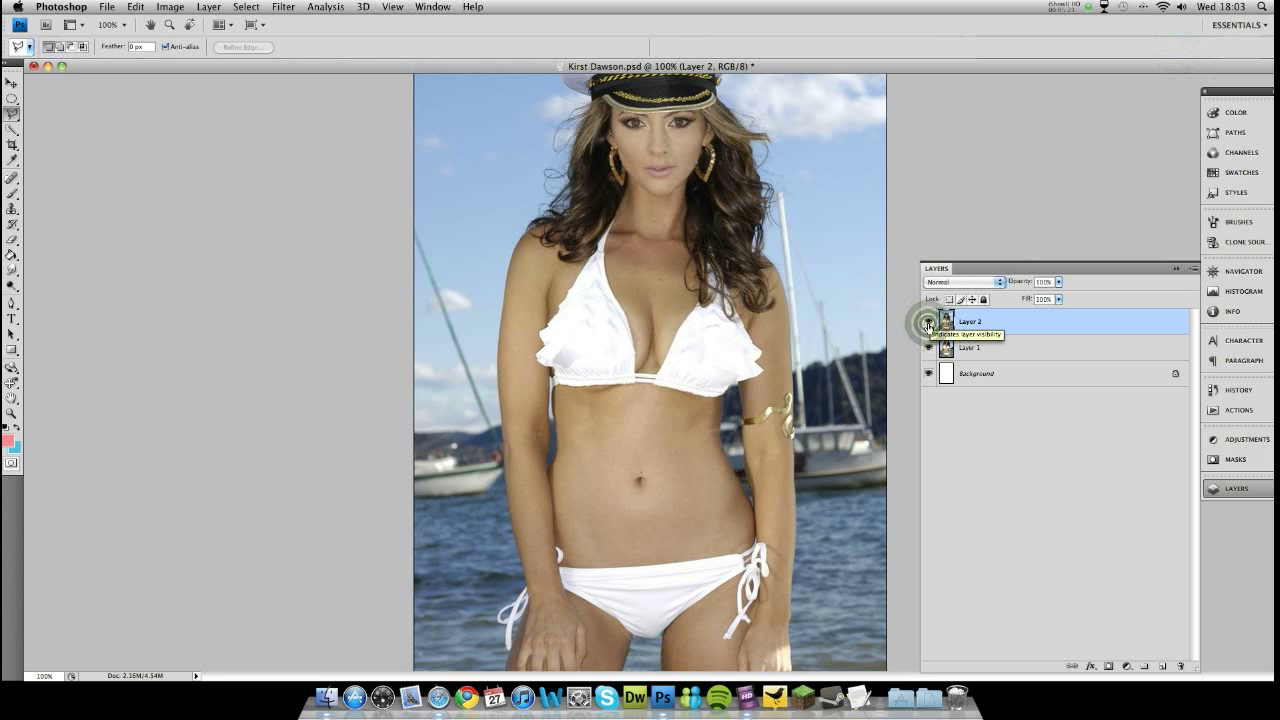
click(928, 325)
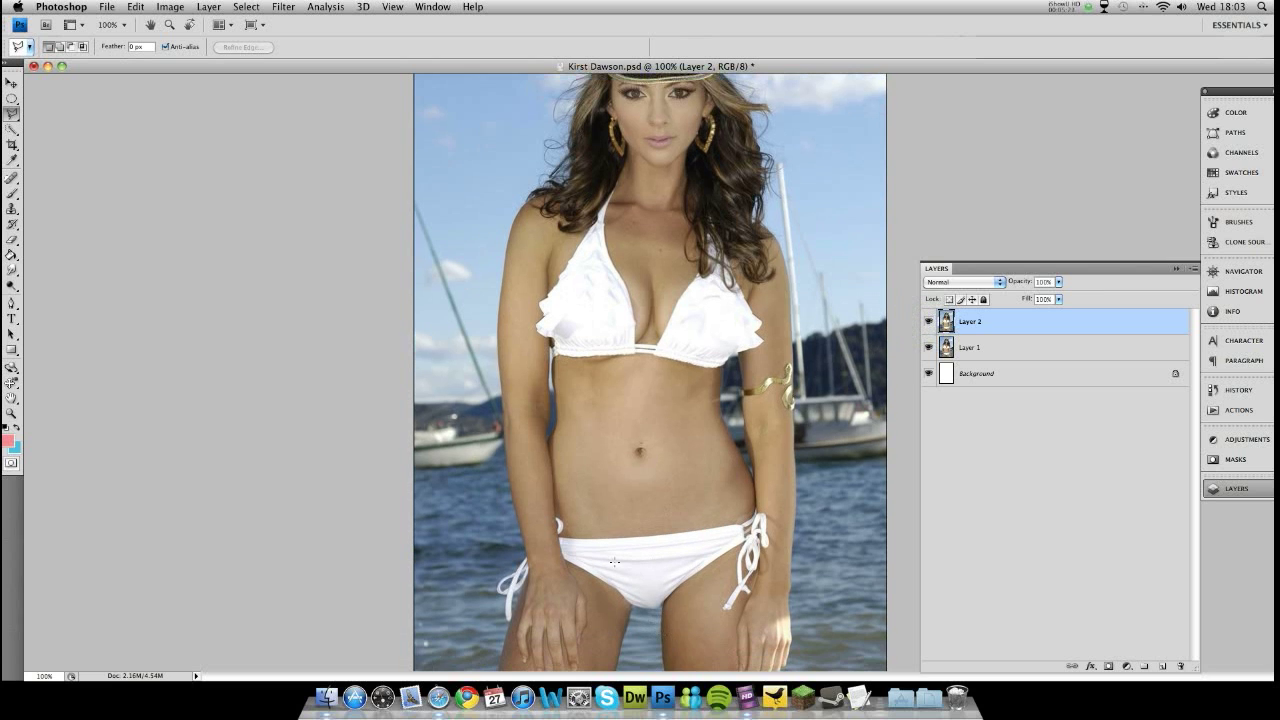
scroll(666, 426, up, 3)
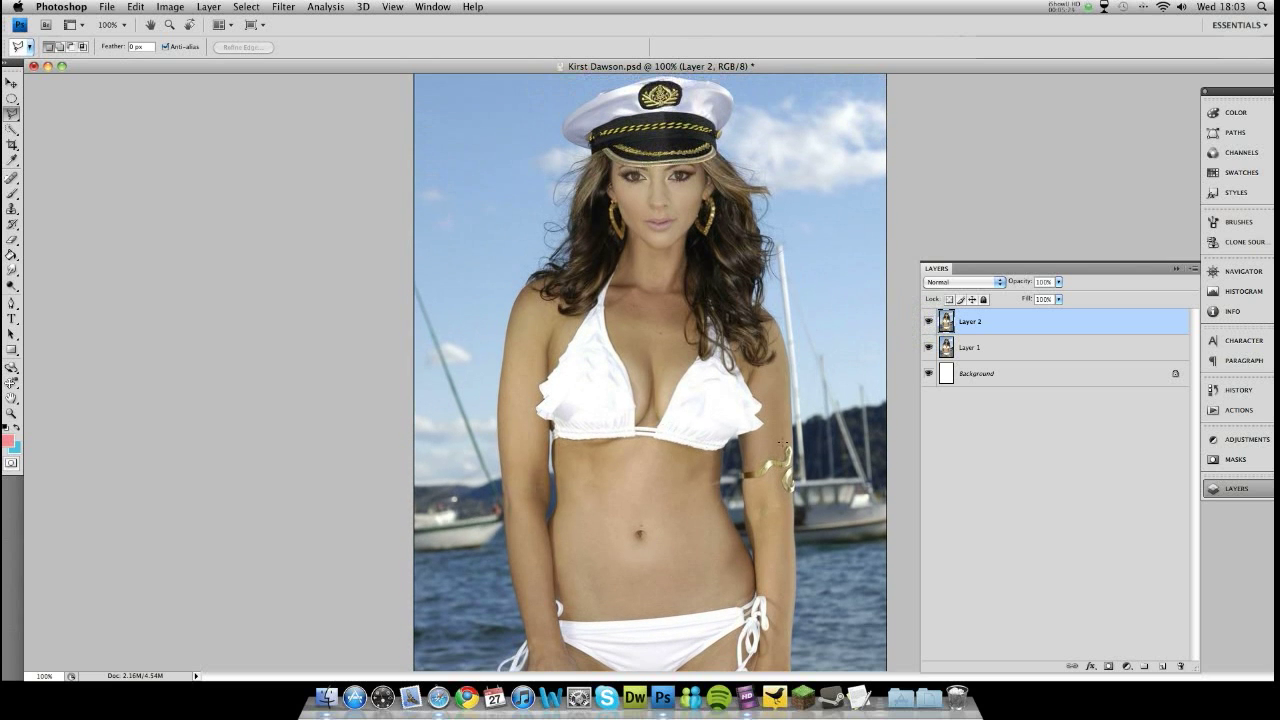
Toggle Layer 2's visibility several more times to check the reshaped figure and face against the original
click(928, 325)
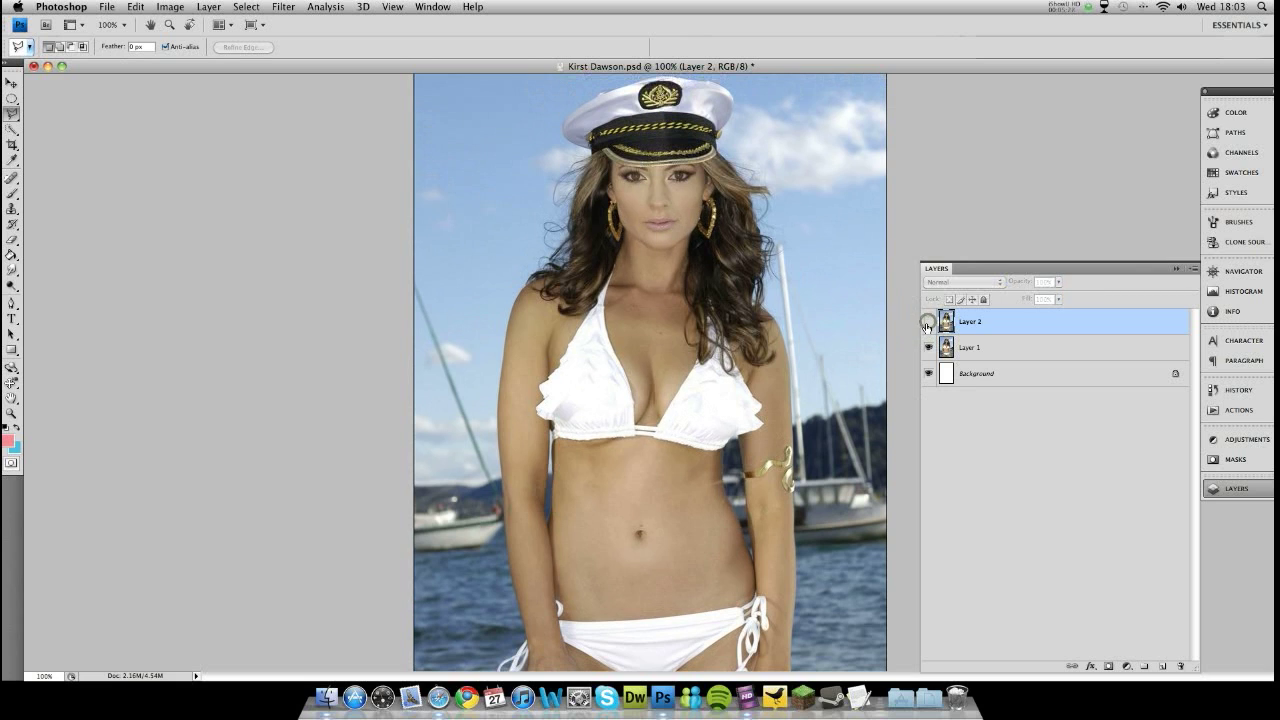
click(929, 325)
click(929, 325)
click(929, 325)
click(930, 325)
click(930, 325)
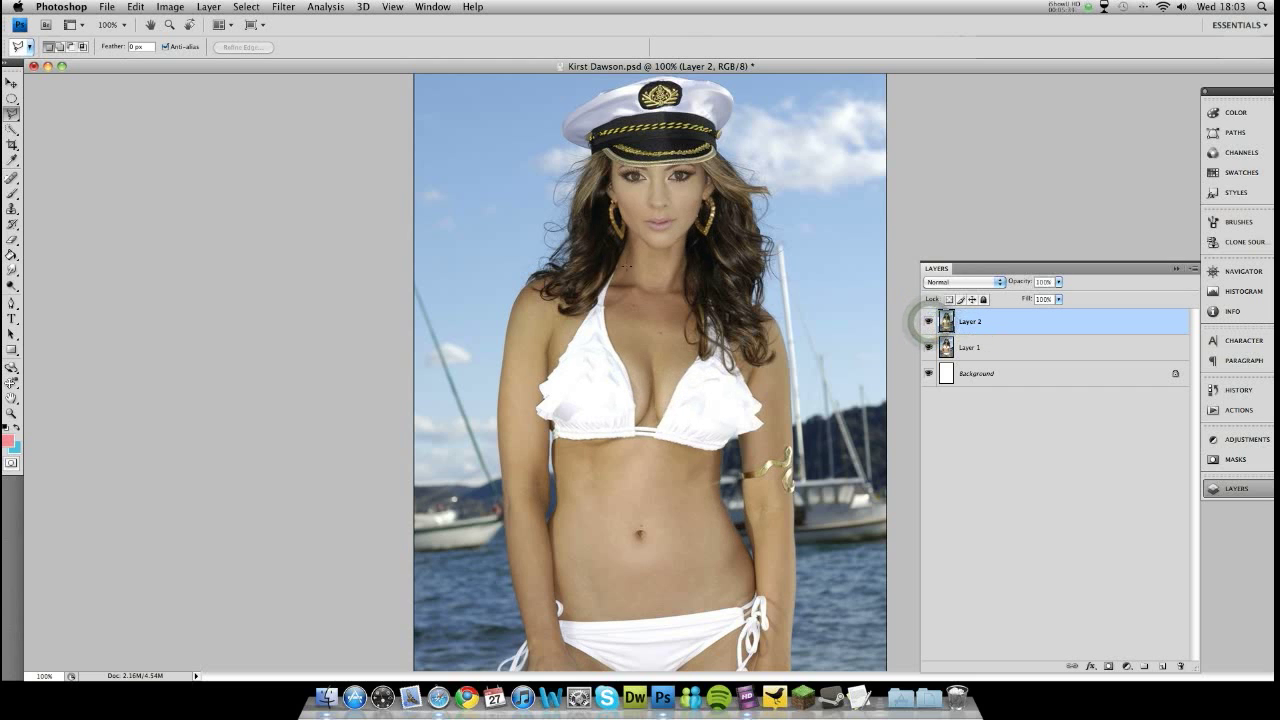
Darken the cleavage shadow between the bikini cups with the Burn tool on midtones at 60% exposure
drag(12, 286, 50, 296)
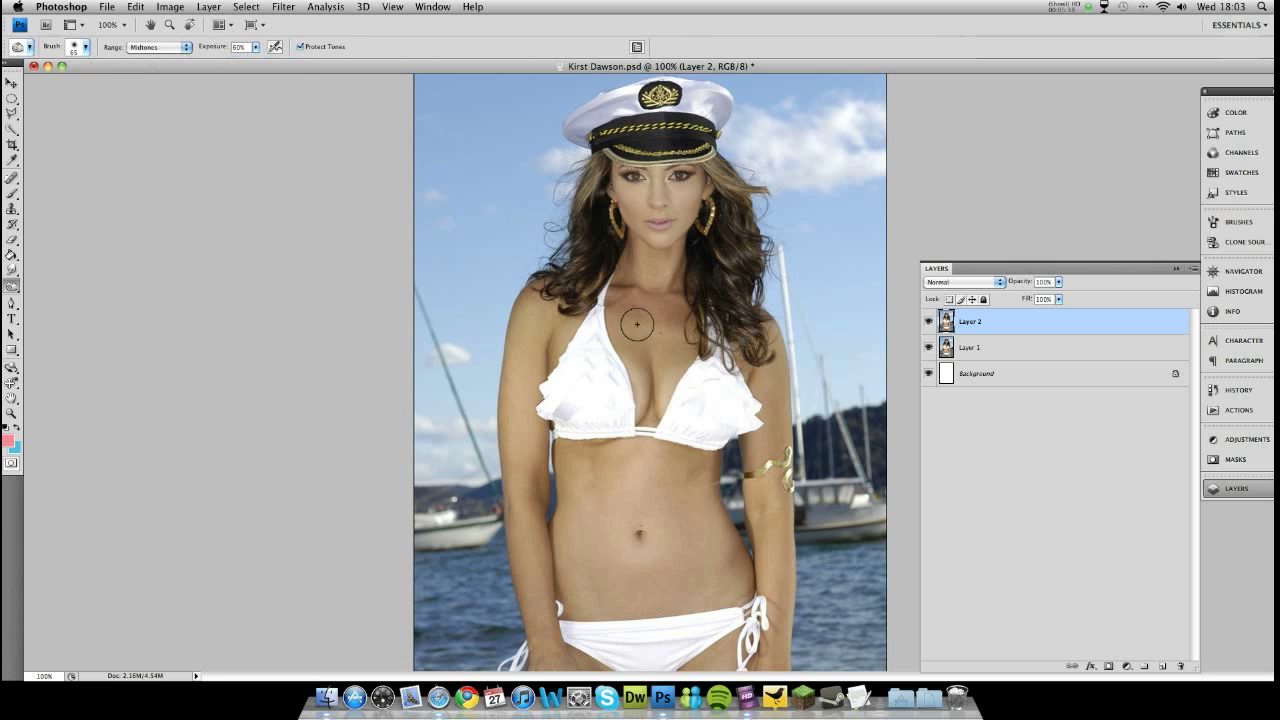
mouse_move(655, 376)
mouse_down()
mouse_move(654, 430)
mouse_move(650, 380)
mouse_move(652, 395)
mouse_up()
click(650, 401)
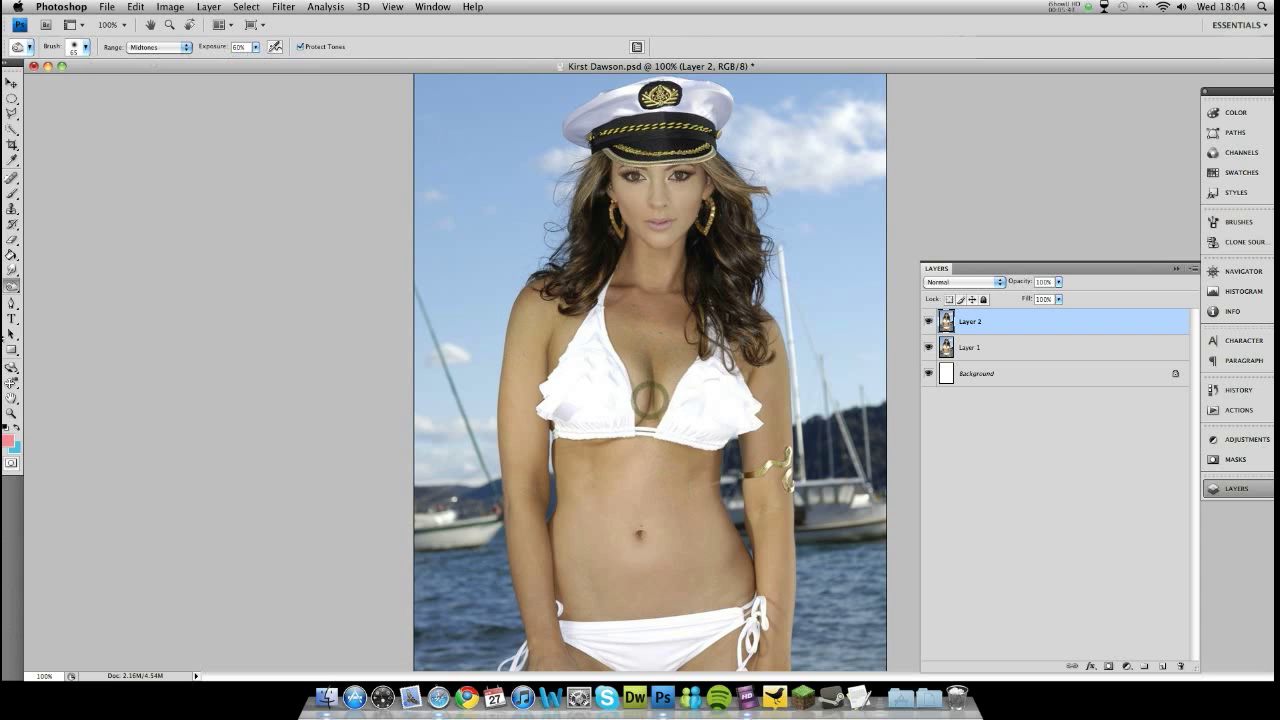
Lighten the skin beside the cleavage shadow with the Dodge tool on midtones at 50% exposure
click(12, 285)
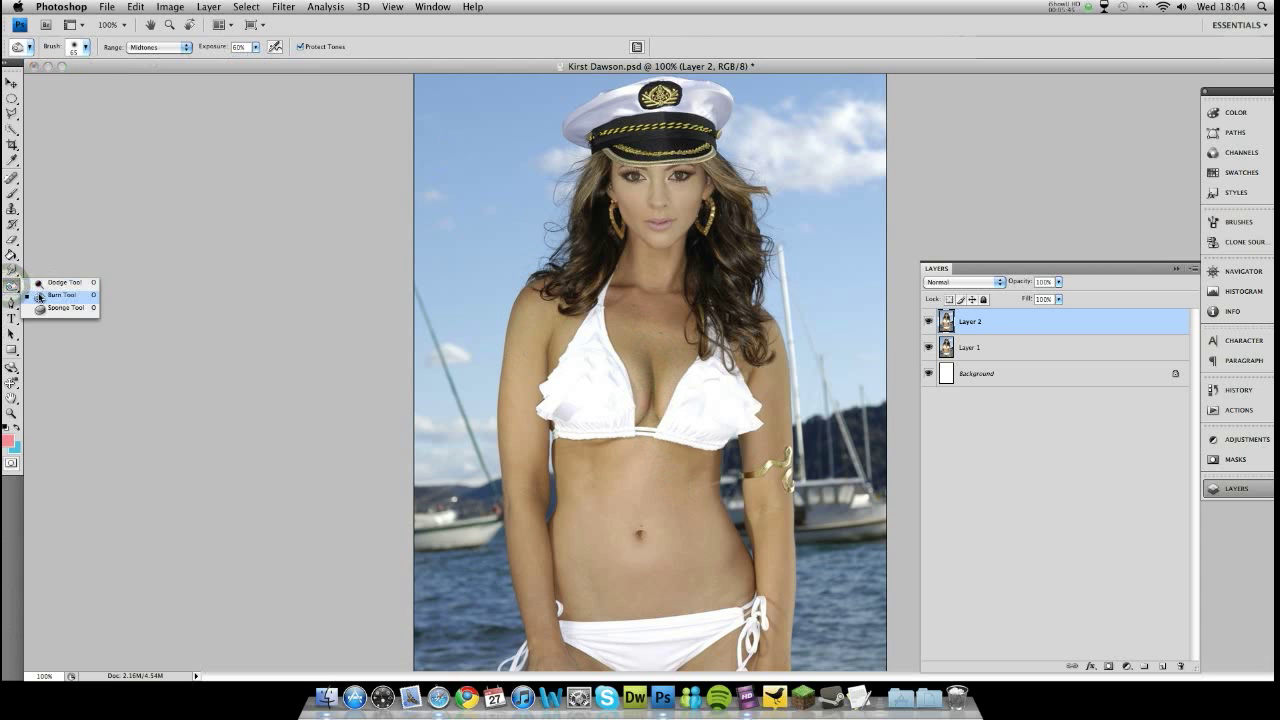
click(50, 283)
click(629, 358)
click(635, 373)
click(637, 405)
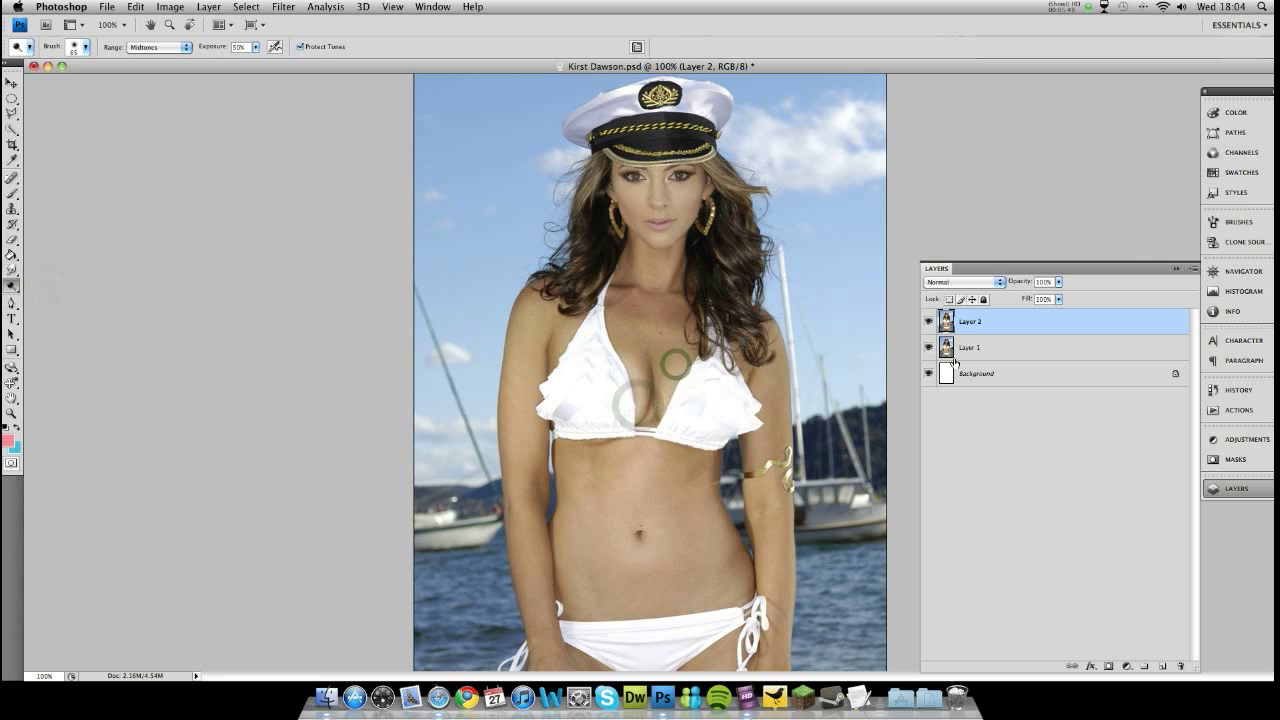
Compare the dodged and burned chest with the original by switching Layer 2 off and on
click(928, 321)
click(928, 321)
click(929, 321)
click(929, 321)
click(930, 322)
click(930, 322)
click(930, 322)
click(930, 322)
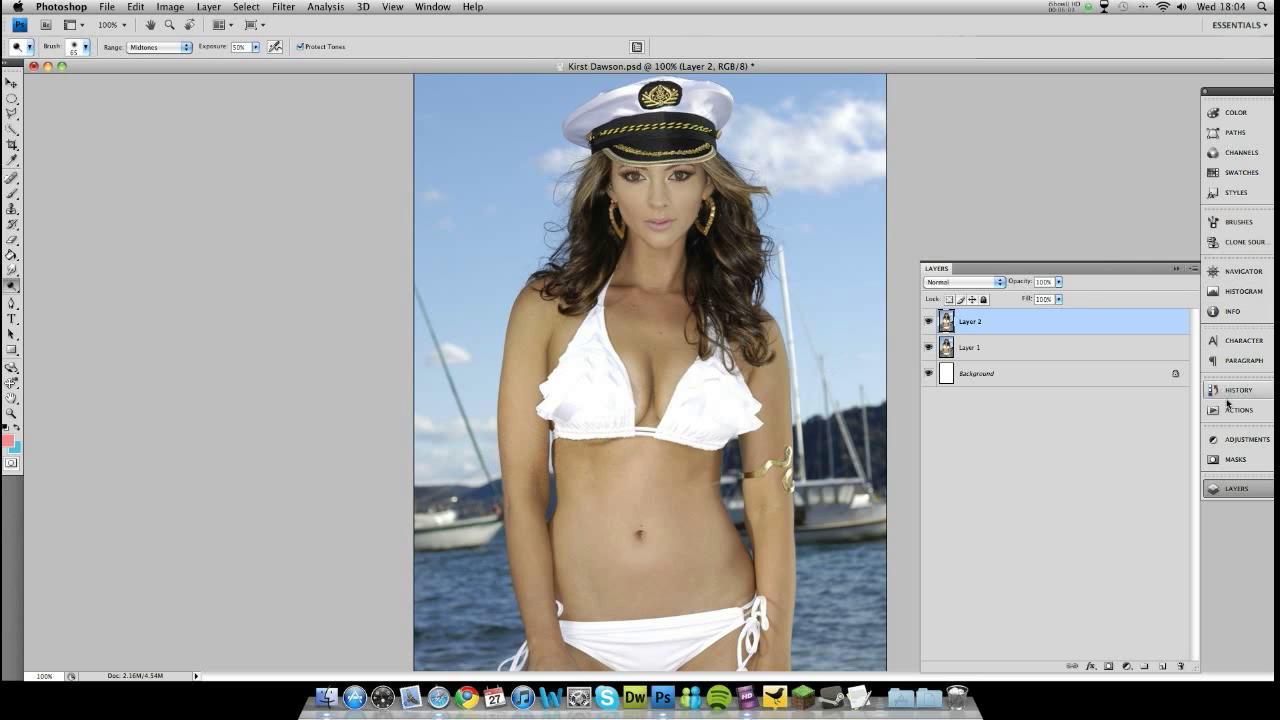
Try to heal the skin crease just beneath the bikini cup with the Spot Healing Brush
click(1245, 278)
drag(1108, 402, 1157, 405)
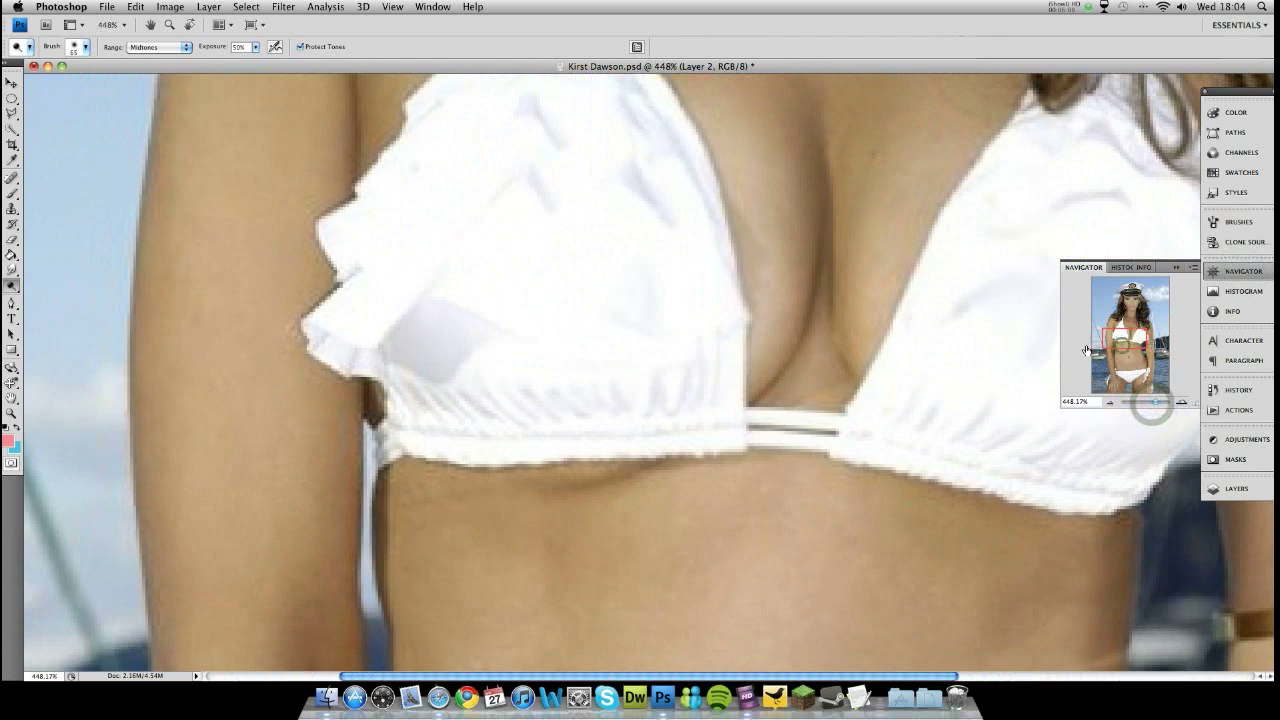
click(12, 178)
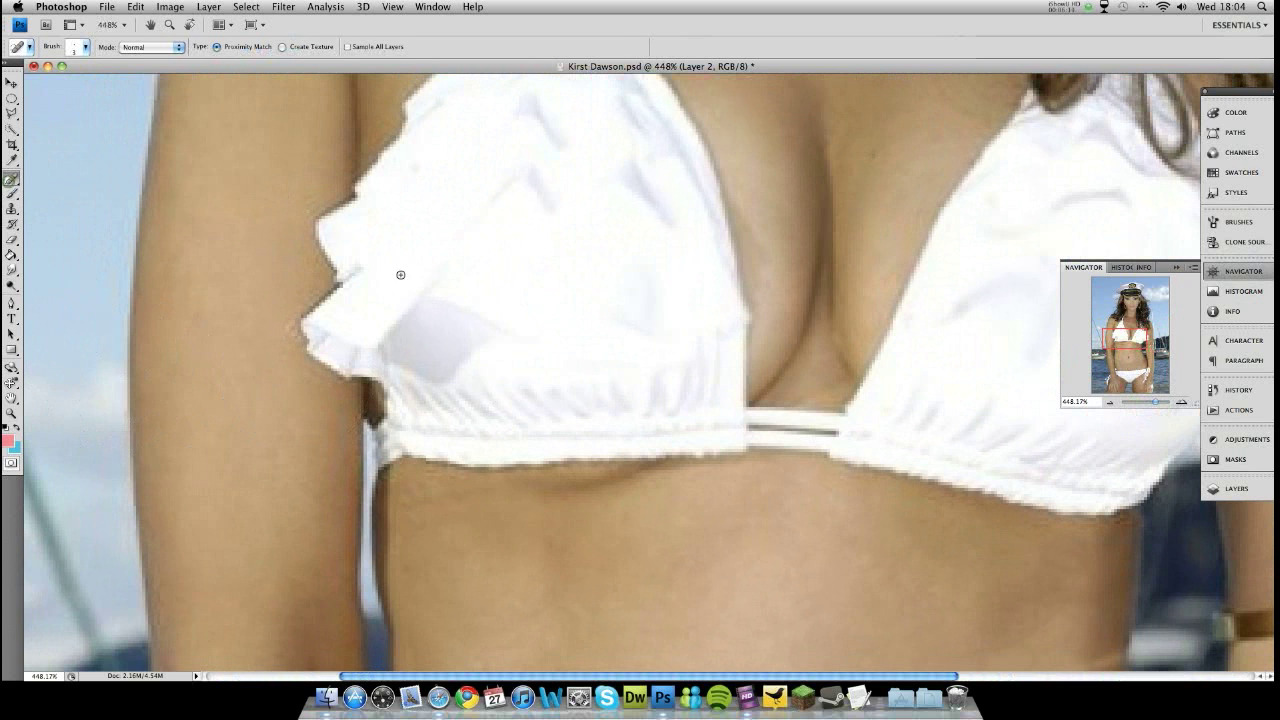
drag(1150, 410, 1155, 410)
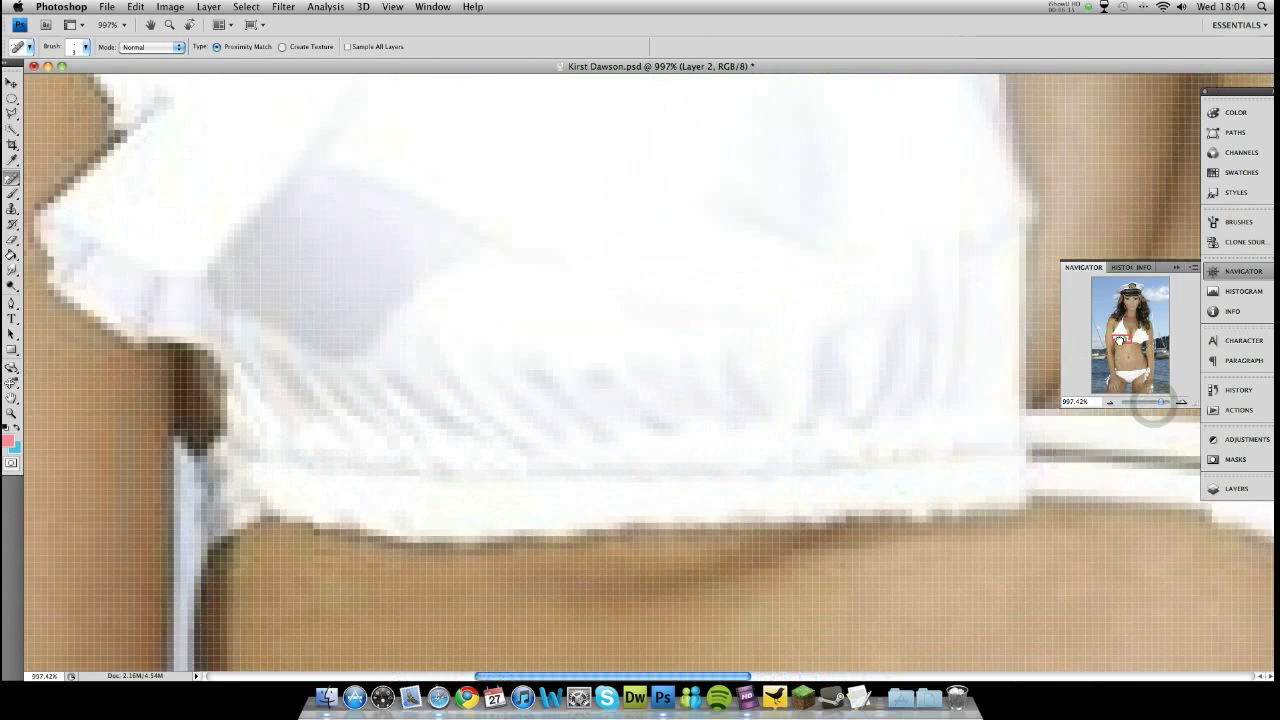
mouse_move(517, 494)
mouse_down()
mouse_move(622, 494)
mouse_move(790, 459)
mouse_up()
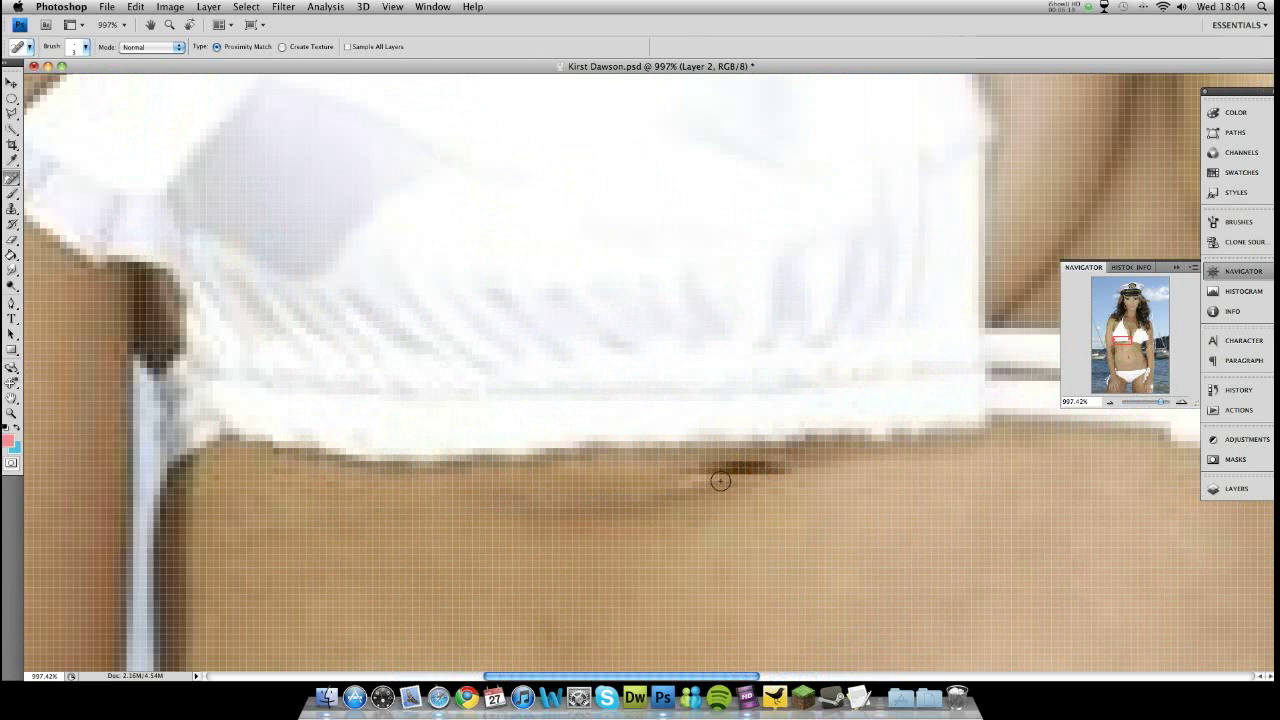
mouse_move(524, 505)
mouse_down()
mouse_move(648, 497)
mouse_move(788, 458)
mouse_up()
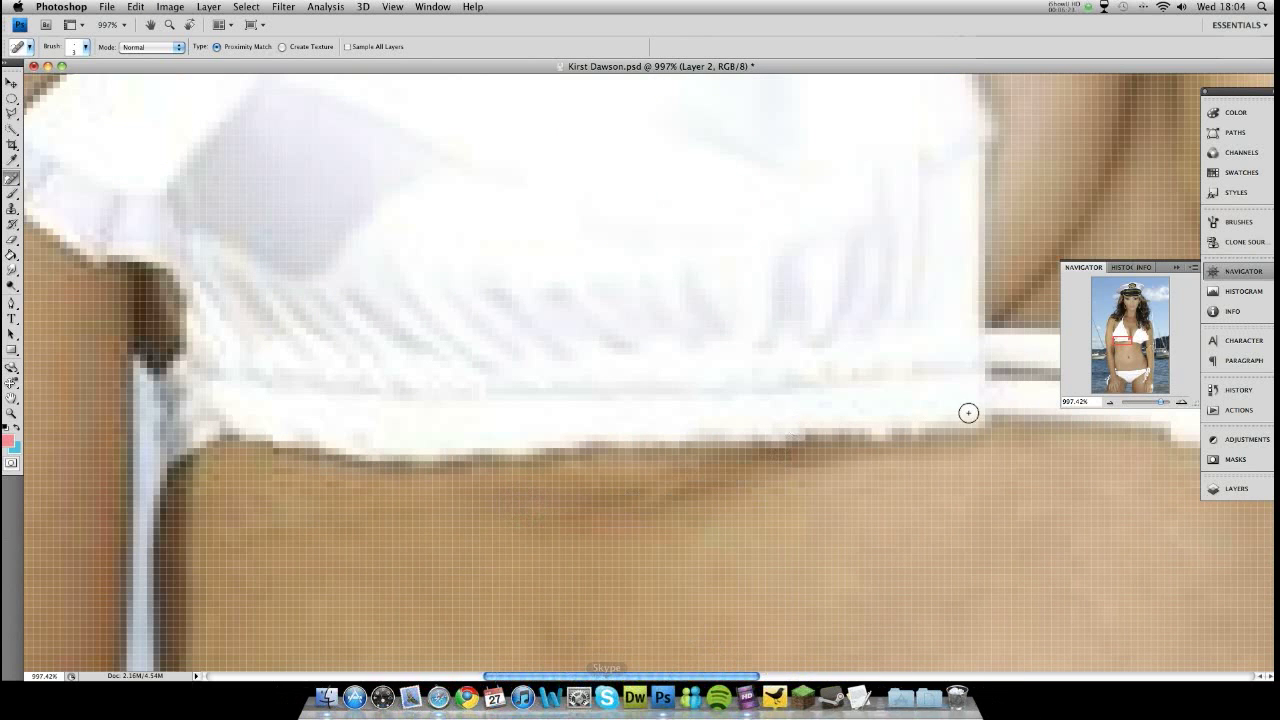
text(100)
key(Return)
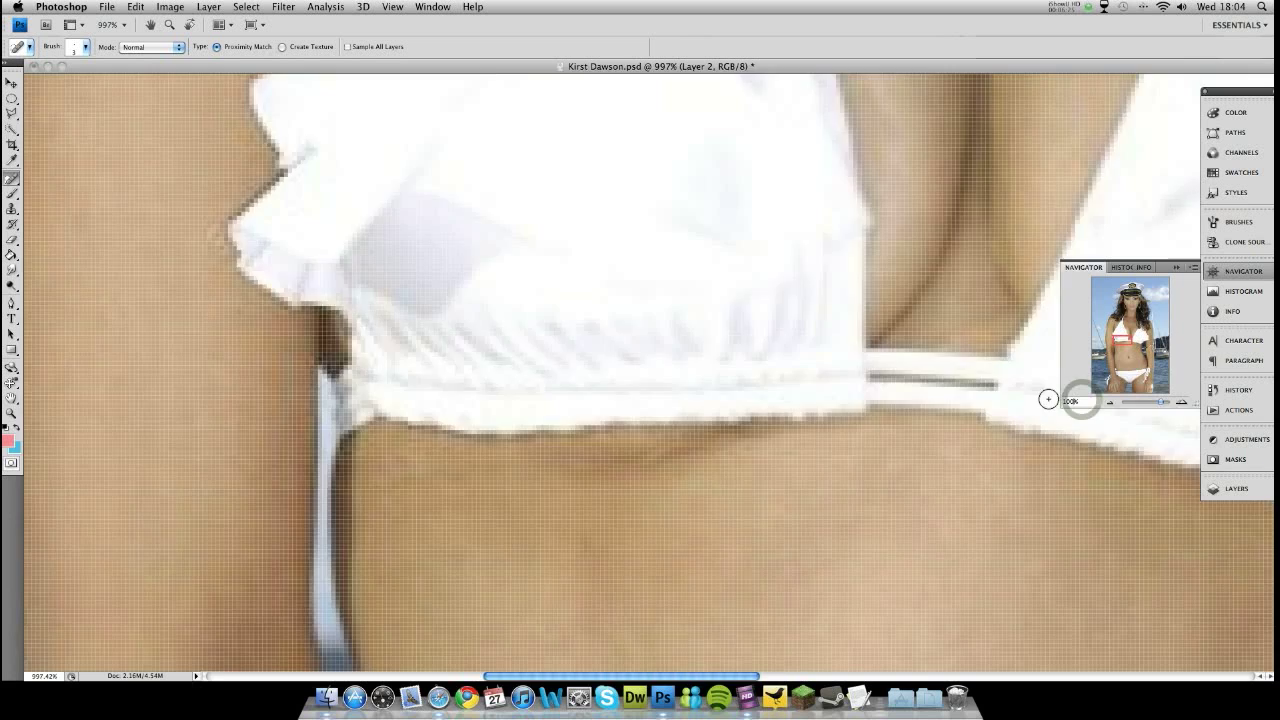
Remove the small moles and dark spots from the upper chest with the Spot Healing Brush
drag(1159, 354, 1139, 312)
drag(1143, 403, 1156, 407)
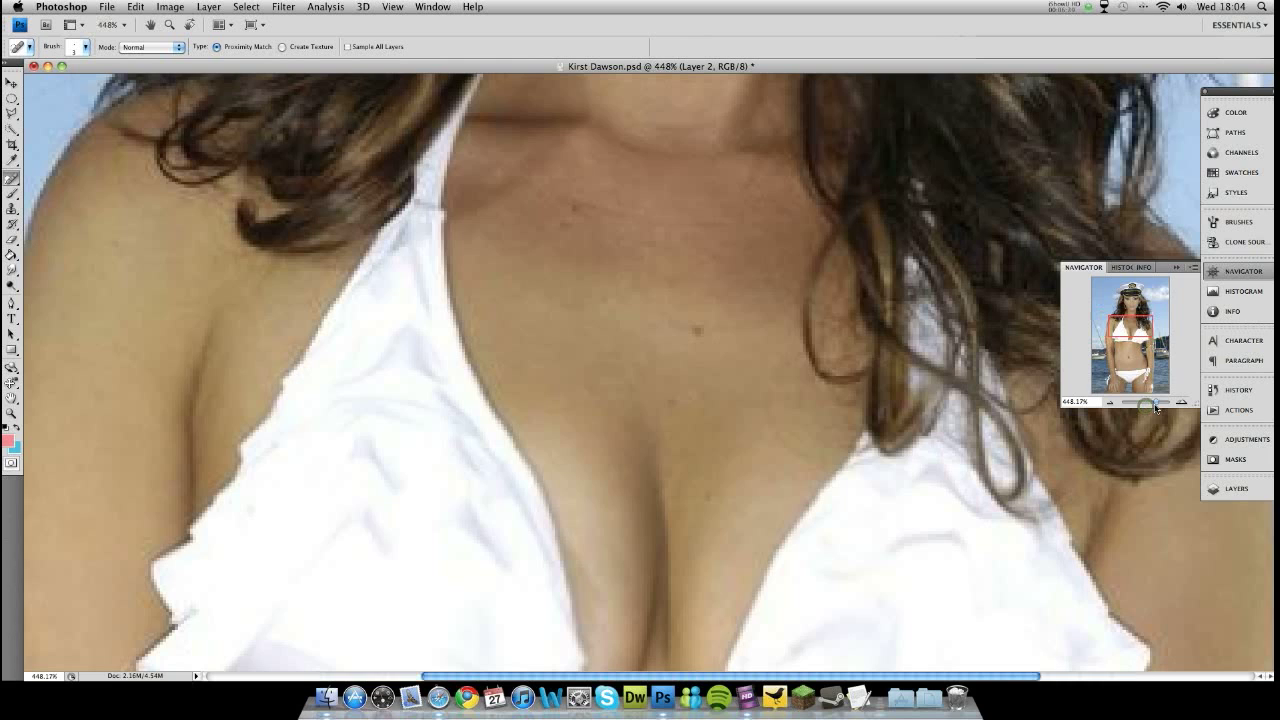
click(573, 207)
click(694, 329)
click(668, 403)
click(706, 497)
click(668, 399)
click(692, 325)
click(1078, 400)
text(100)
key(Return)
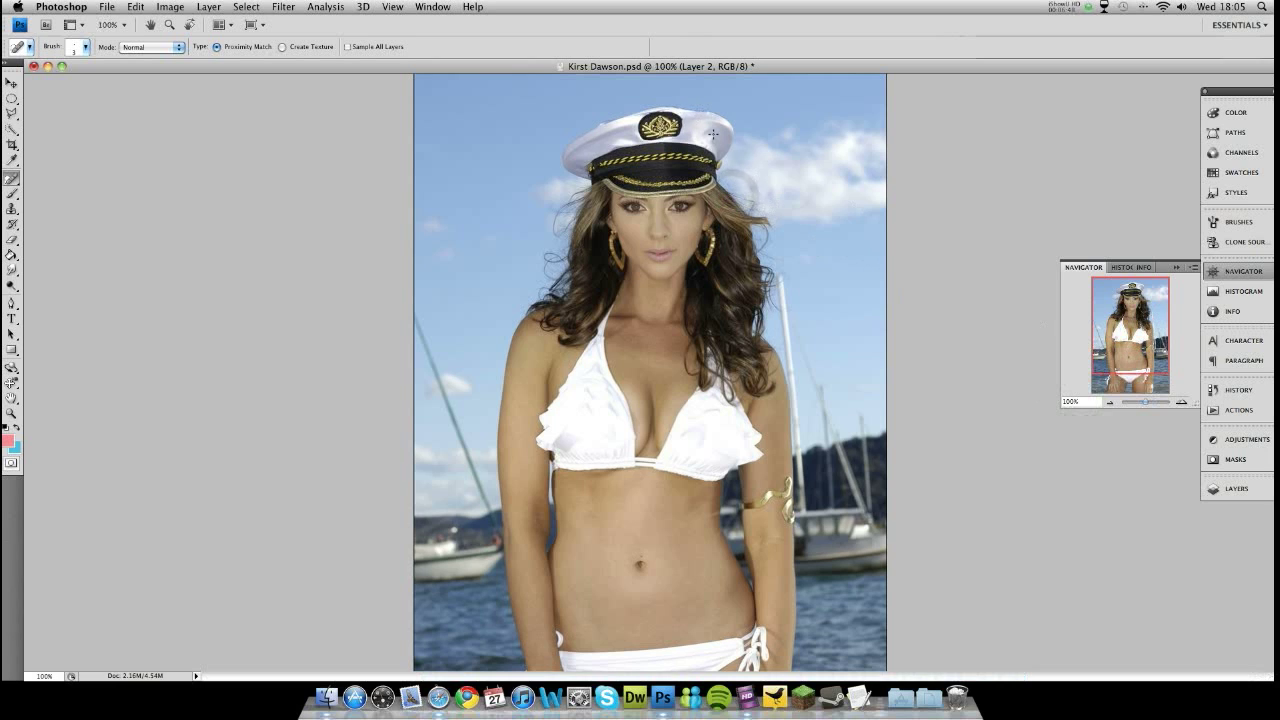
Create a new empty layer above Layer 2
click(574, 185)
mouse_move(1118, 344)
mouse_down()
mouse_move(1119, 366)
mouse_move(1119, 350)
mouse_up()
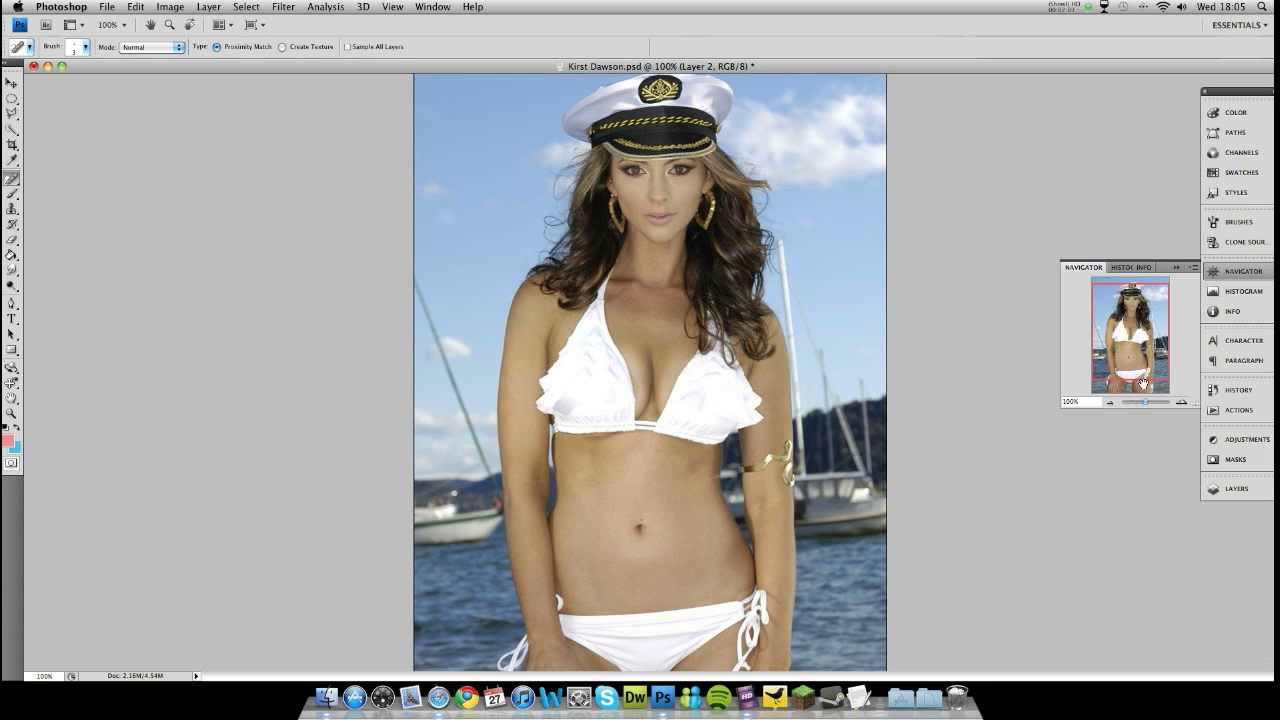
click(1238, 488)
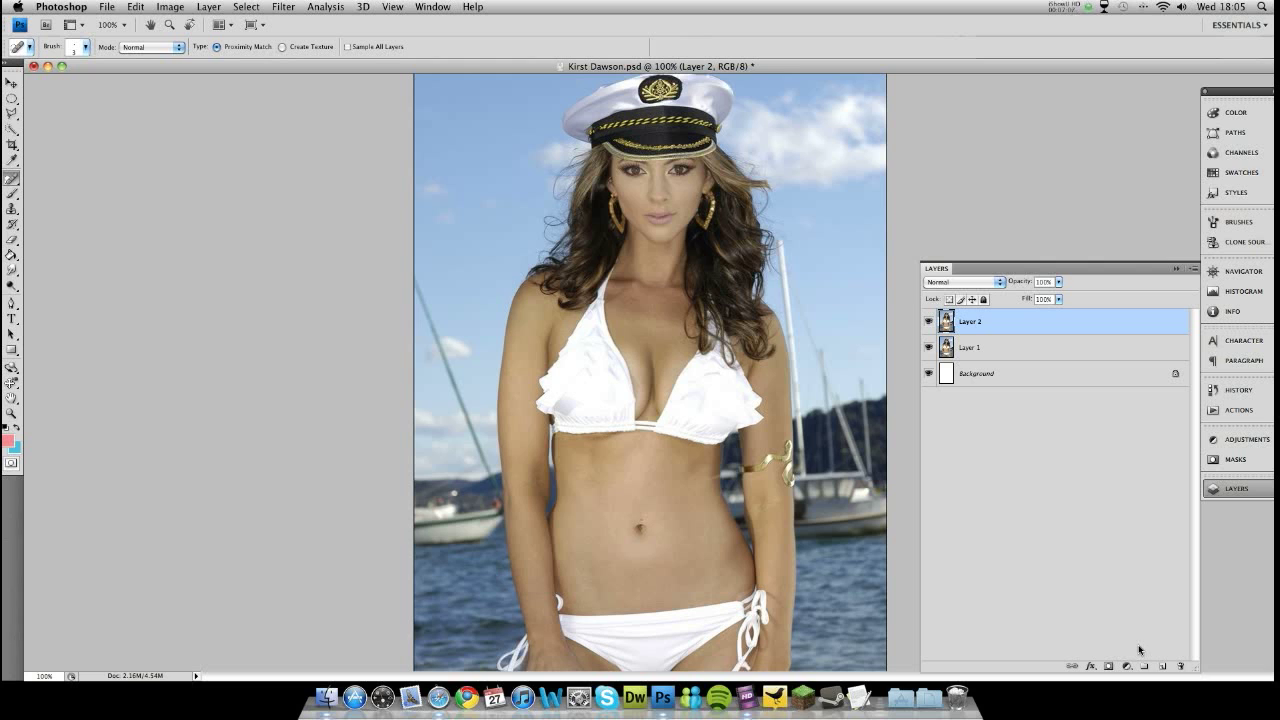
key(super+shift+n)
key(Return)
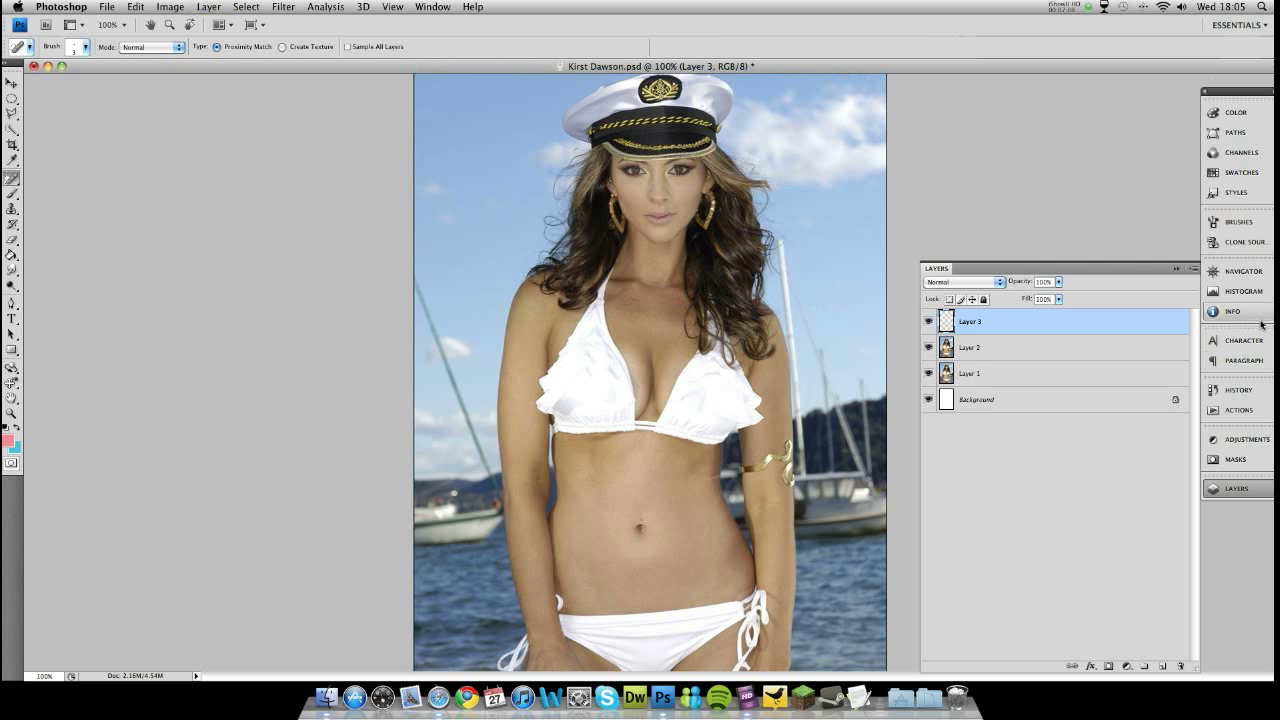
Outline the model's lips closely with a closed Polygonal Lasso selection
click(1254, 271)
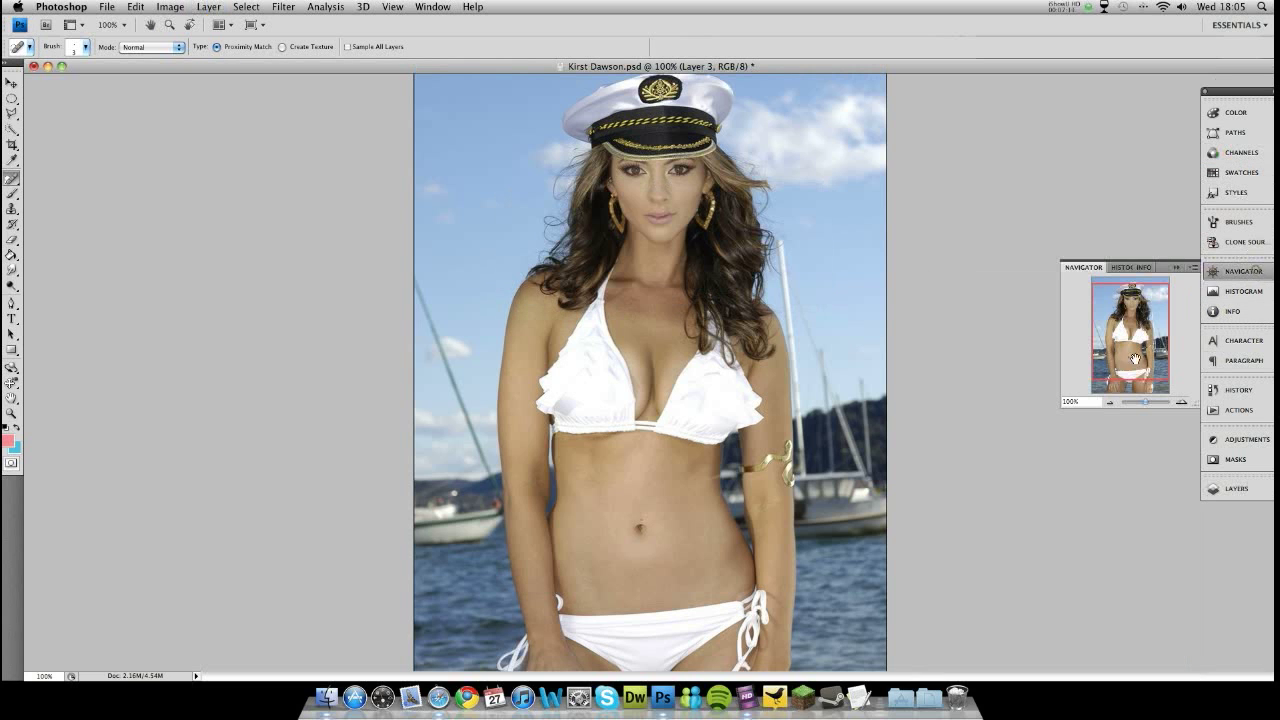
drag(1148, 405, 1160, 406)
drag(1122, 332, 1124, 303)
click(12, 113)
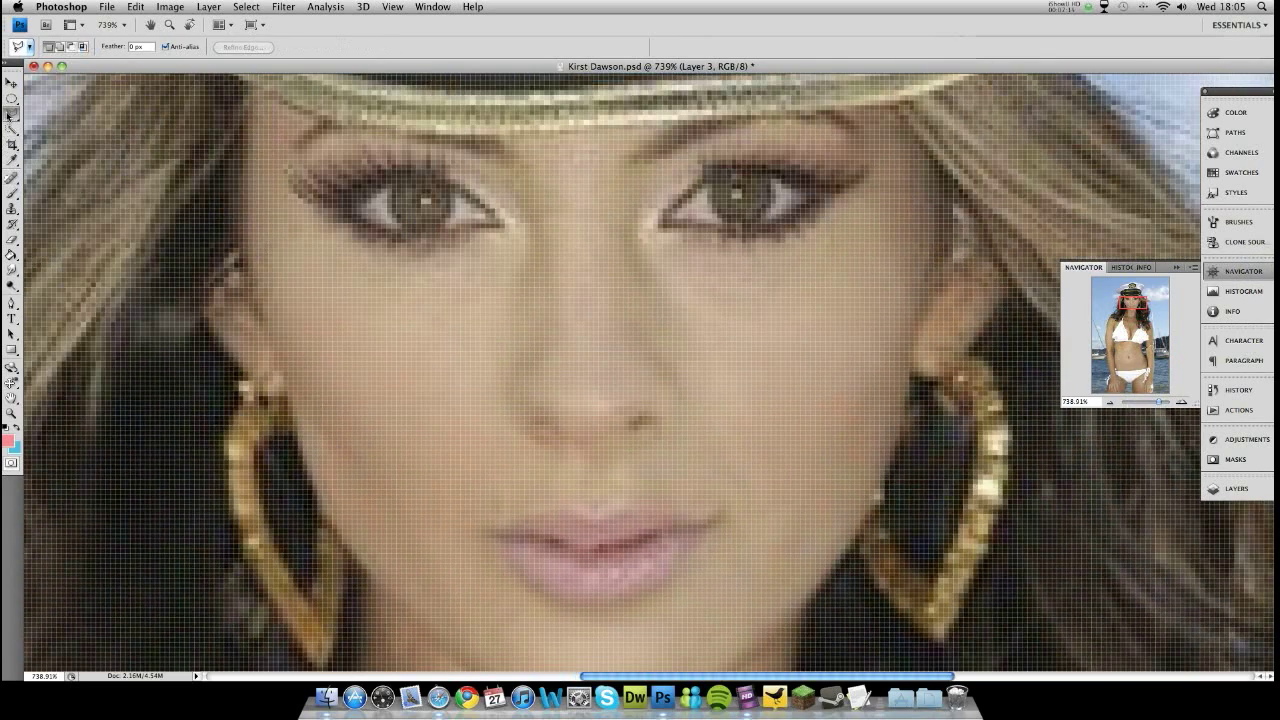
click(490, 531)
click(528, 518)
click(567, 503)
click(590, 514)
click(618, 503)
click(657, 512)
click(700, 518)
click(678, 550)
click(656, 580)
click(620, 601)
click(571, 601)
click(527, 580)
click(499, 557)
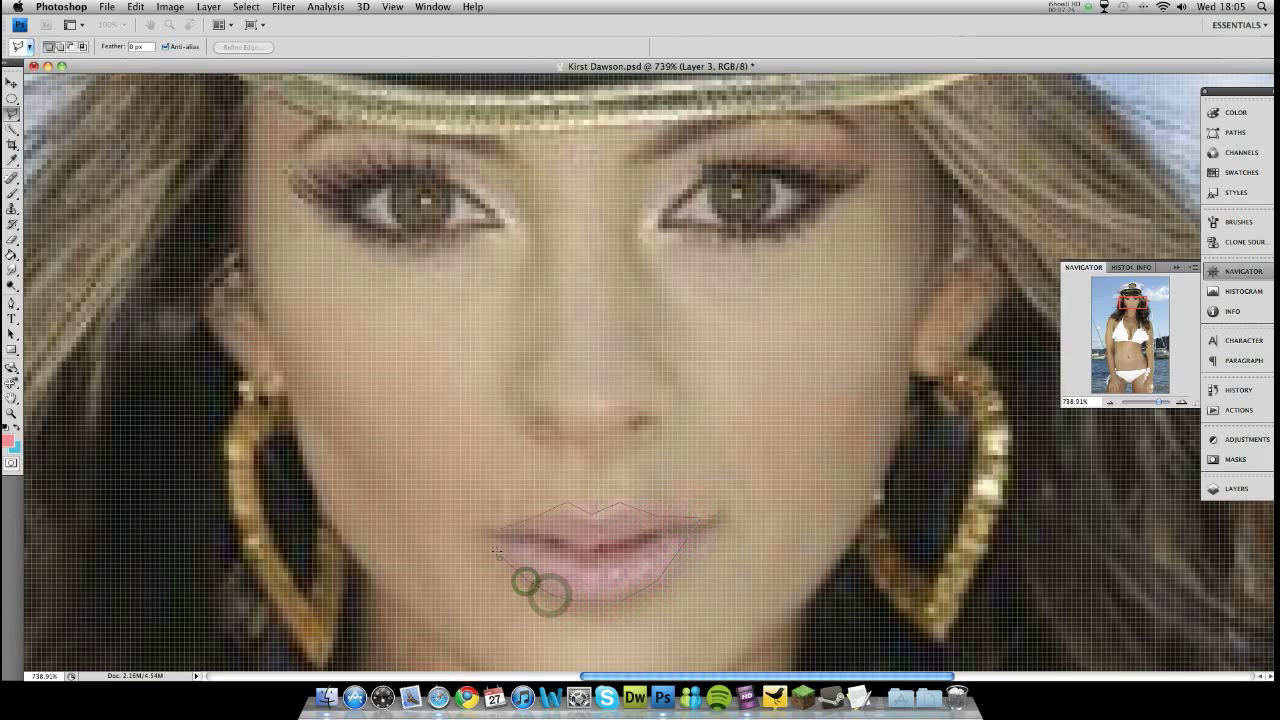
click(499, 527)
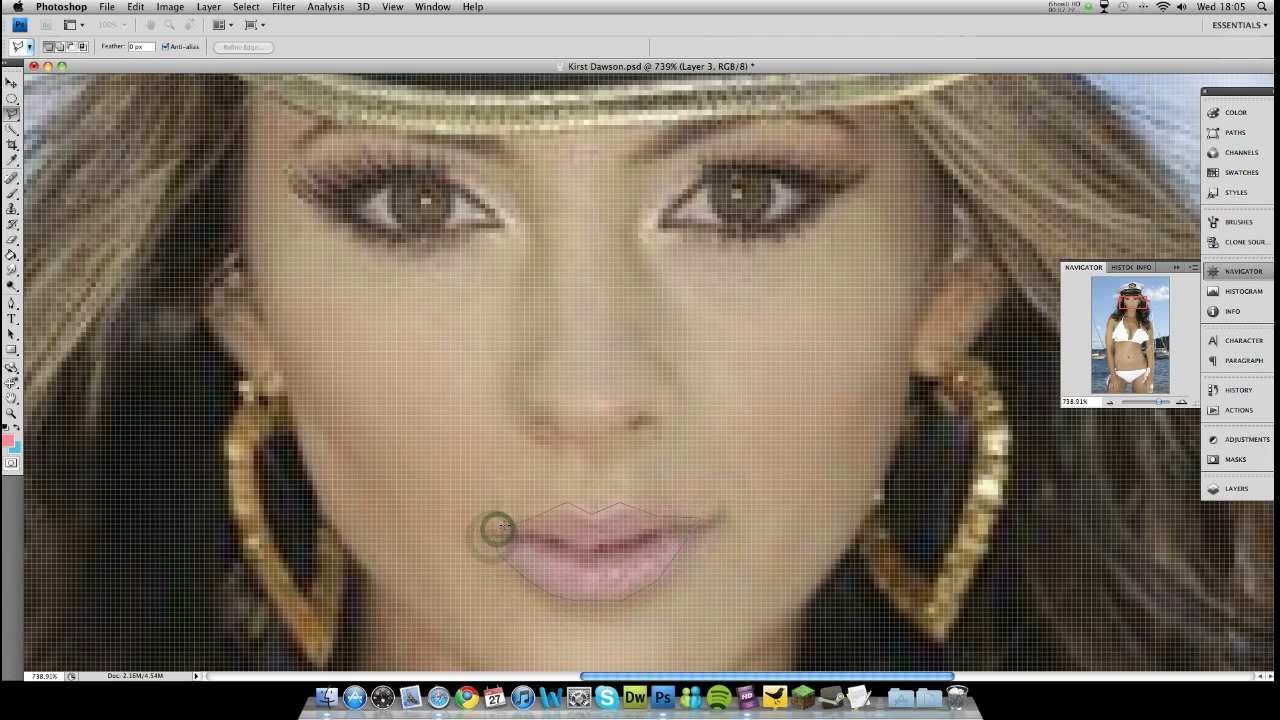
click(507, 525)
Choose a light pink foreground color and fill the lip selection with it using the Paint Bucket
click(8, 441)
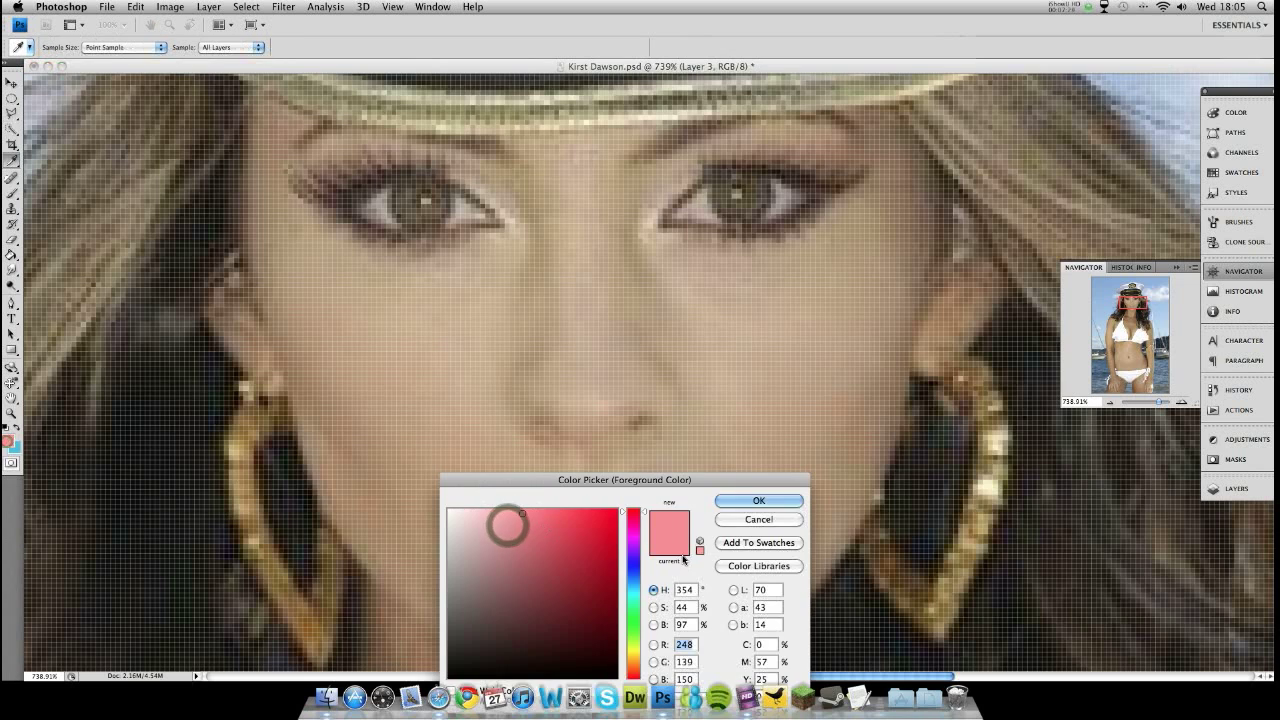
drag(613, 484, 681, 168)
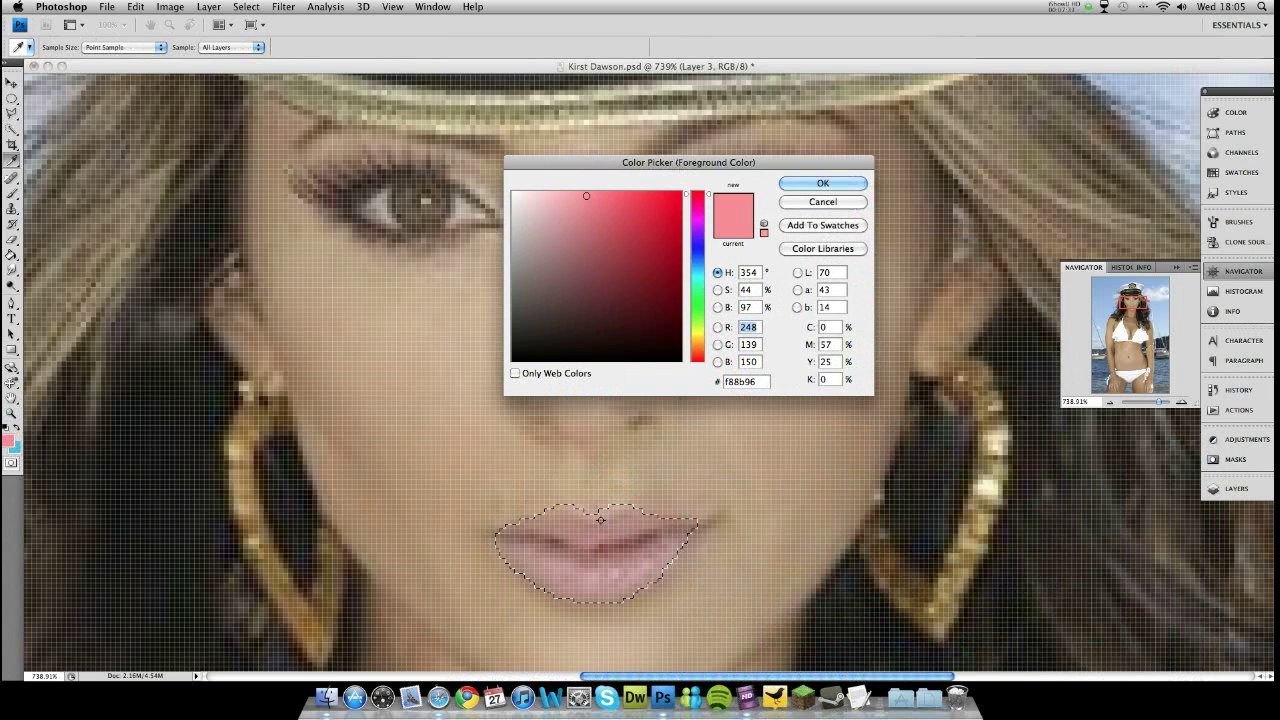
click(613, 573)
mouse_move(586, 199)
mouse_down()
mouse_move(608, 194)
mouse_move(591, 193)
mouse_up()
click(795, 186)
key(l)
key(g)
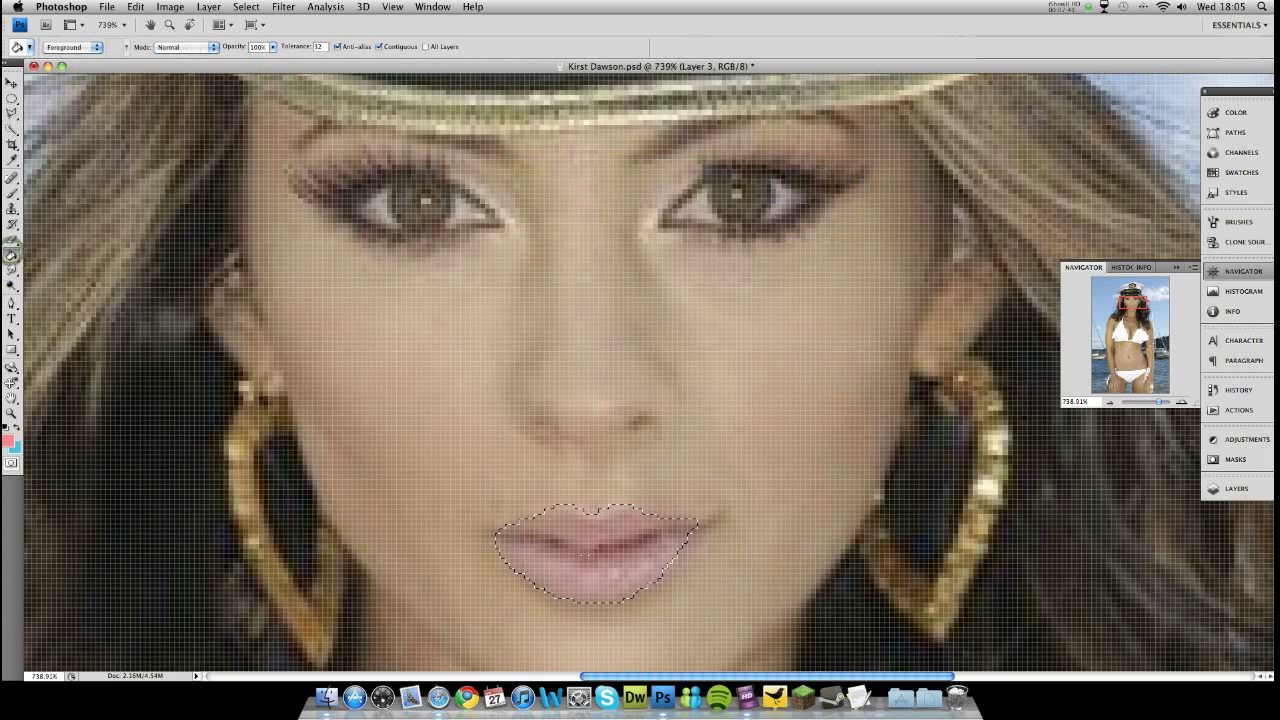
click(584, 555)
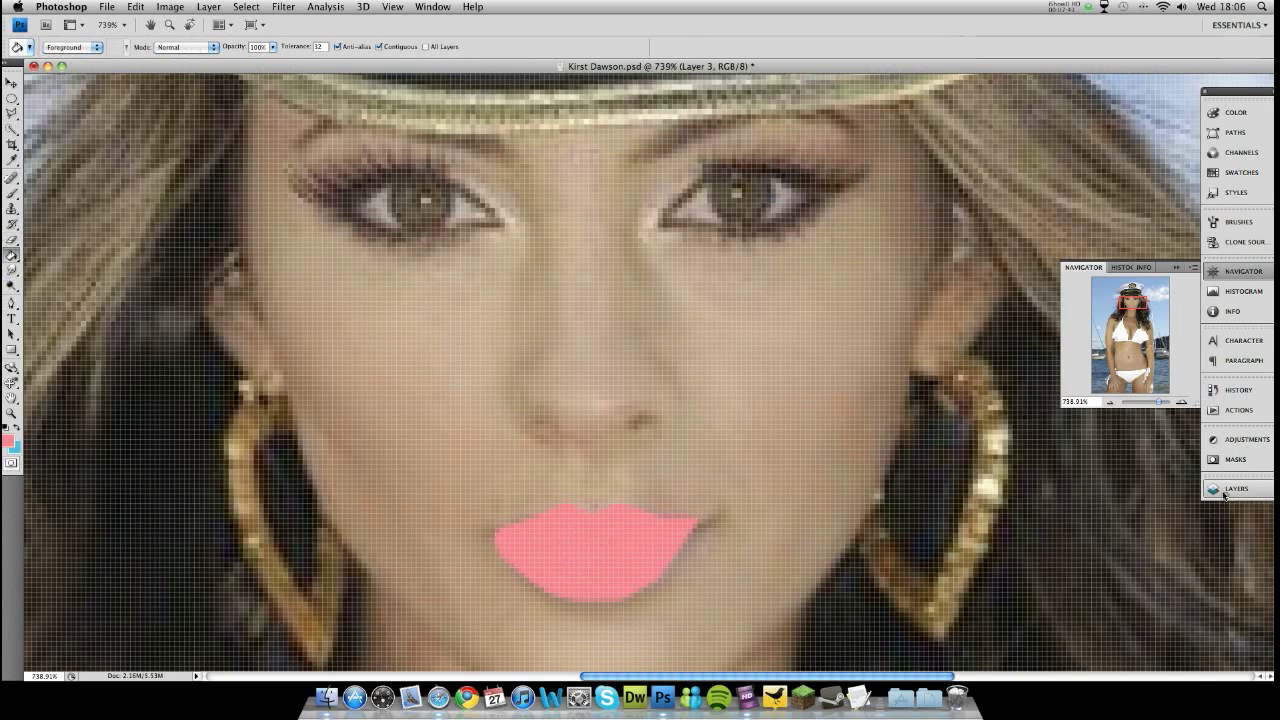
Set the lip color layer to Linear Dodge (Add) at 2% opacity and clear the lip selection
click(1237, 488)
click(974, 281)
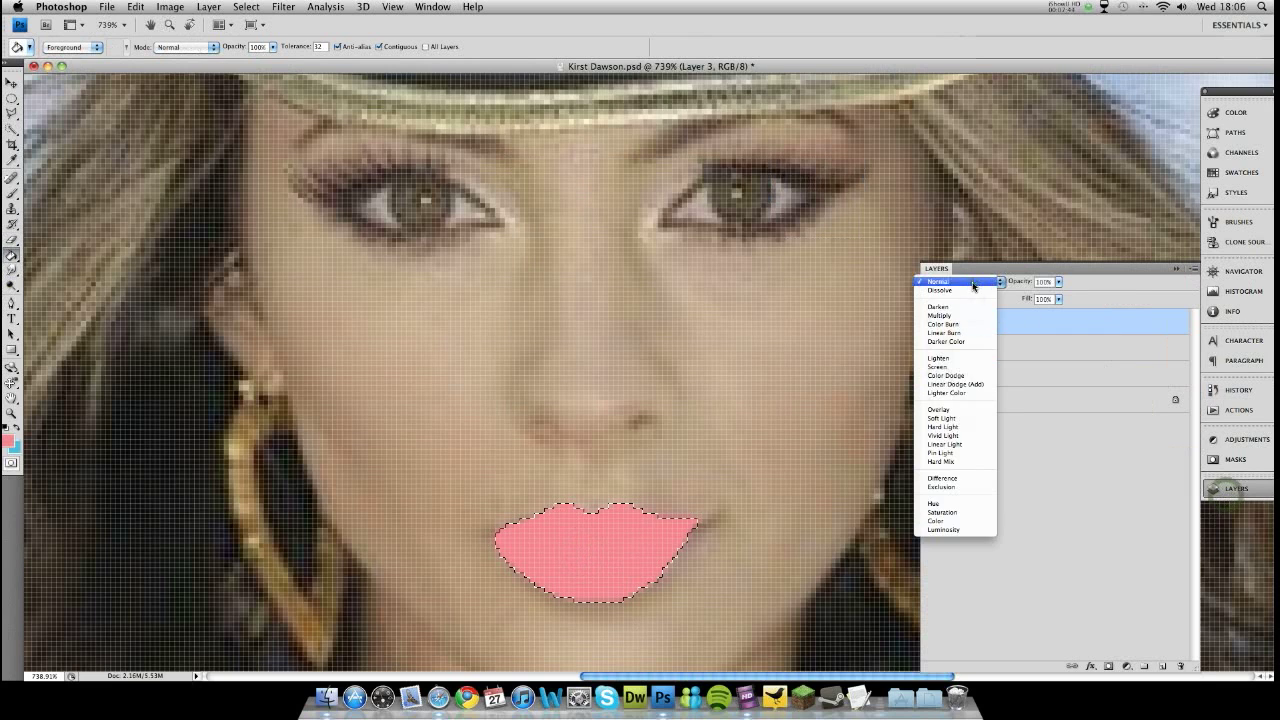
click(965, 390)
click(1058, 281)
drag(1057, 298, 998, 298)
click(998, 297)
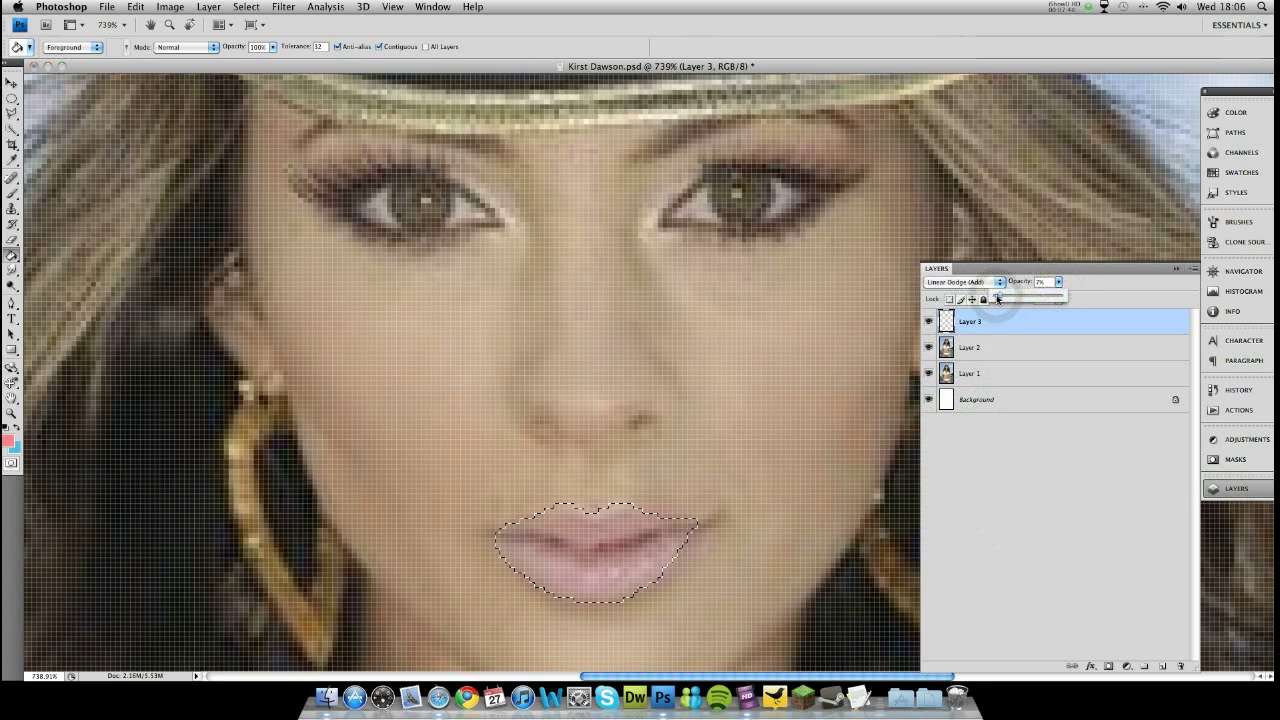
click(1219, 283)
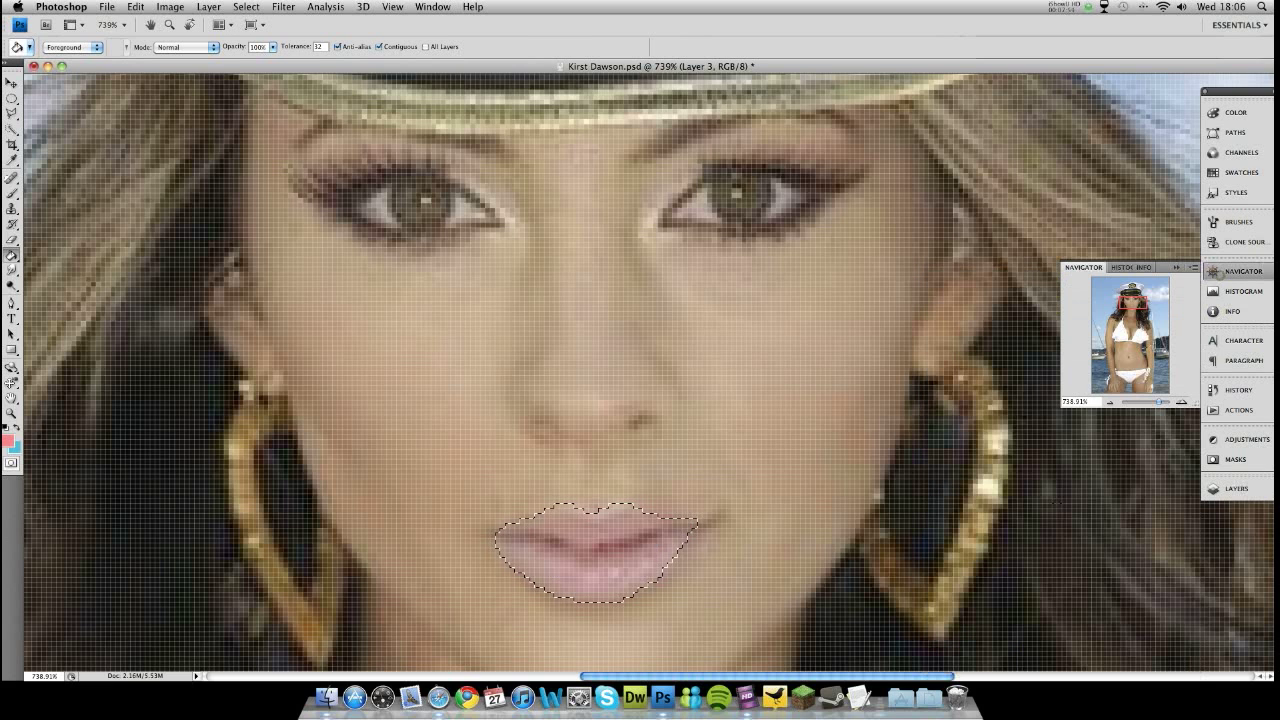
text(100)
key(Return)
key(ctrl+d)
Toggle Layer 3's visibility to compare the lips with and without the pink tint
click(1236, 488)
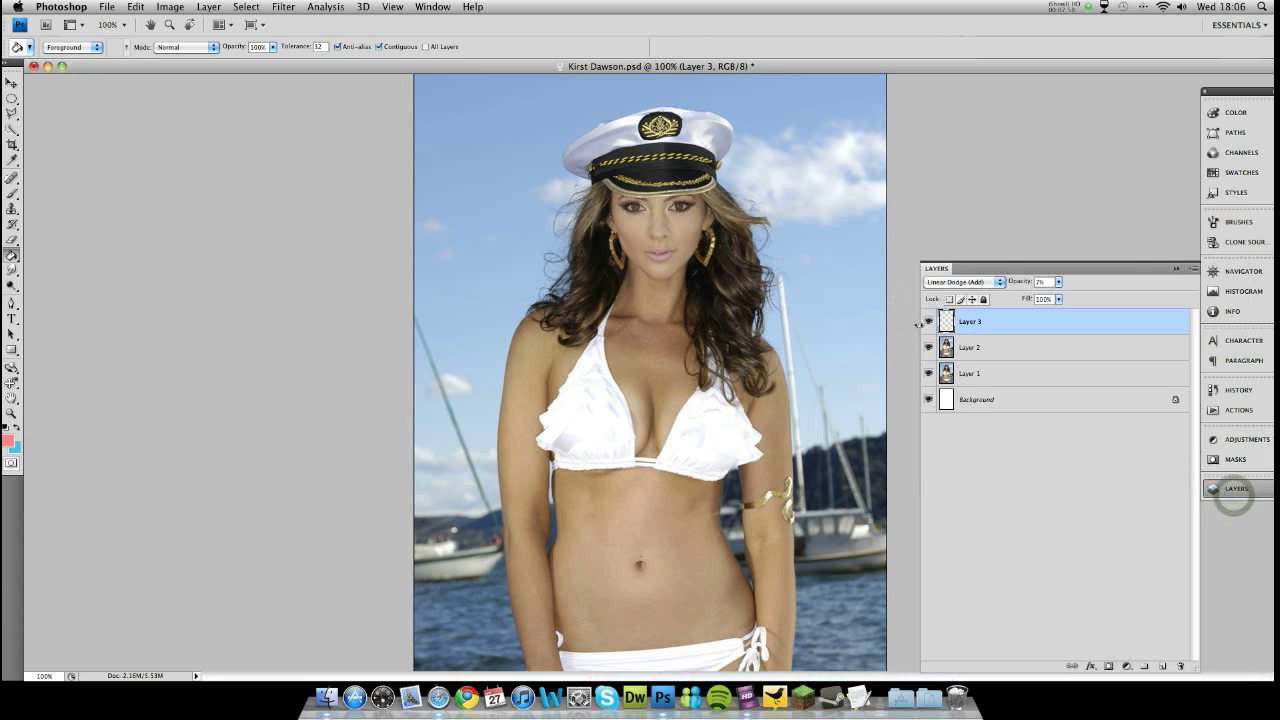
click(921, 324)
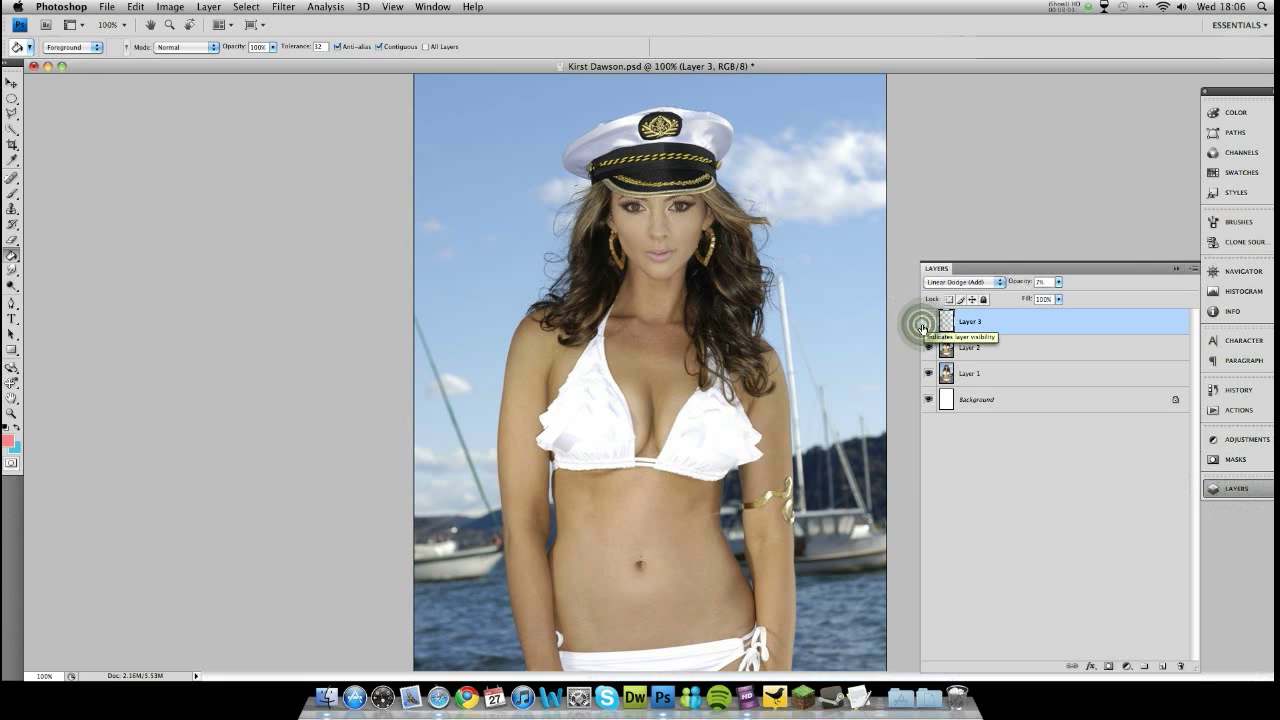
click(924, 326)
click(1173, 269)
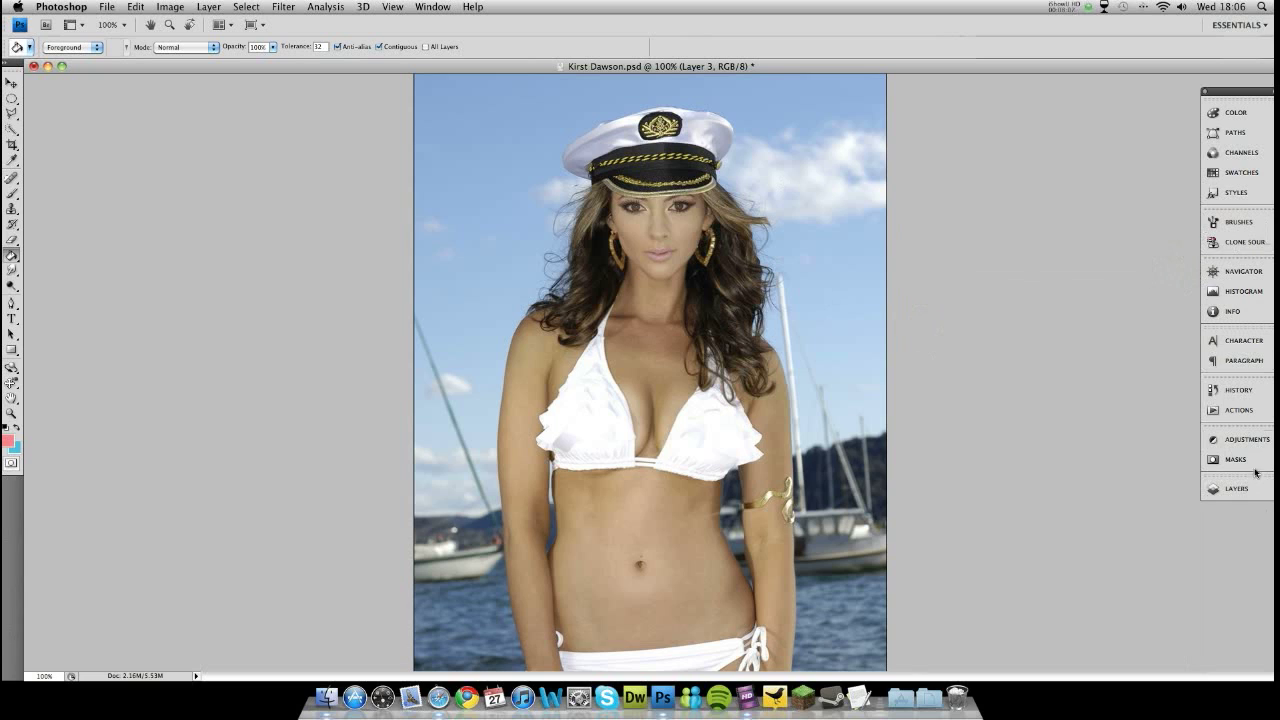
Compare the whole body before and after retouching by toggling Layer 2's visibility repeatedly
click(1243, 272)
drag(1117, 343, 1118, 367)
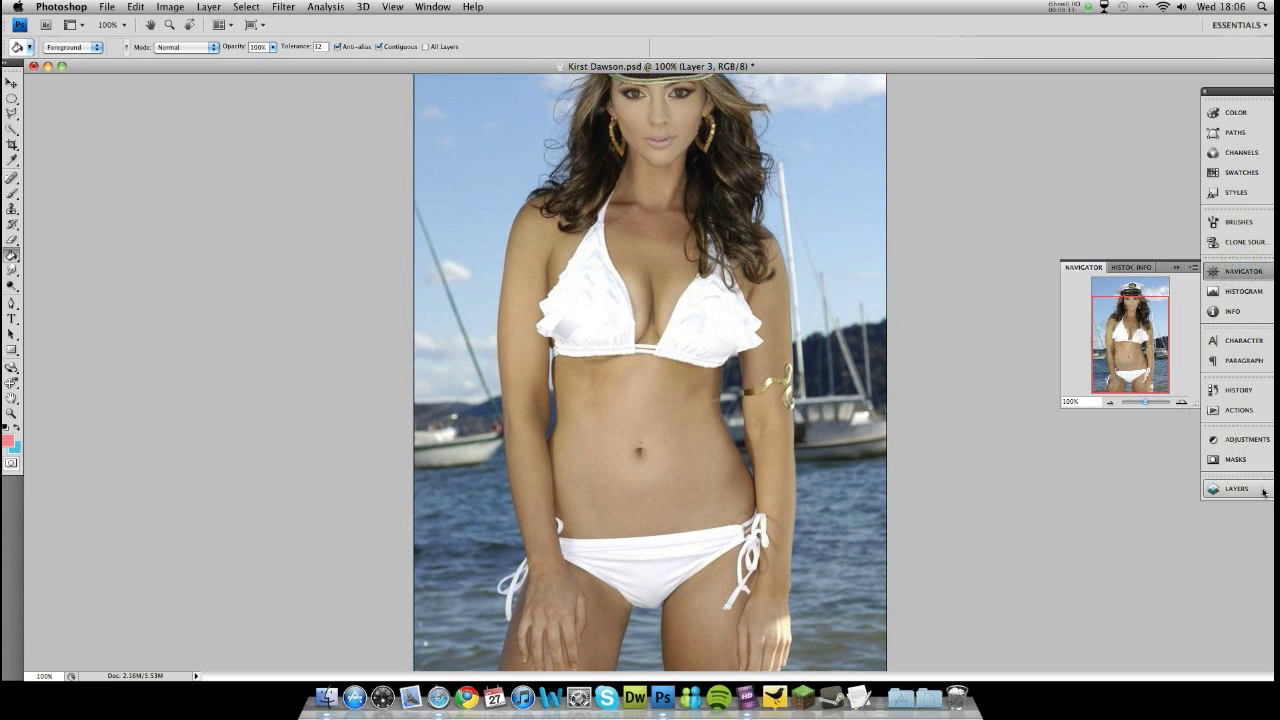
click(1176, 268)
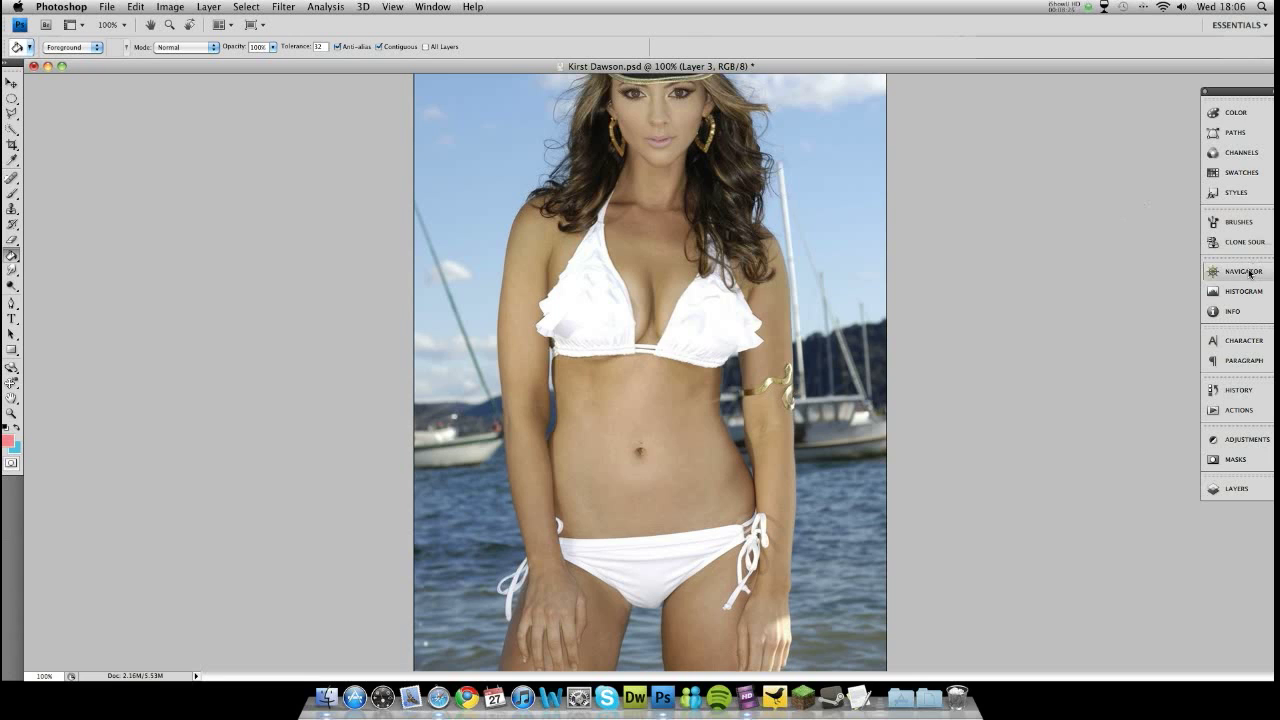
click(1238, 488)
click(929, 347)
click(929, 347)
click(929, 347)
click(929, 347)
click(929, 347)
click(929, 347)
click(929, 347)
click(929, 347)
click(929, 347)
click(929, 347)
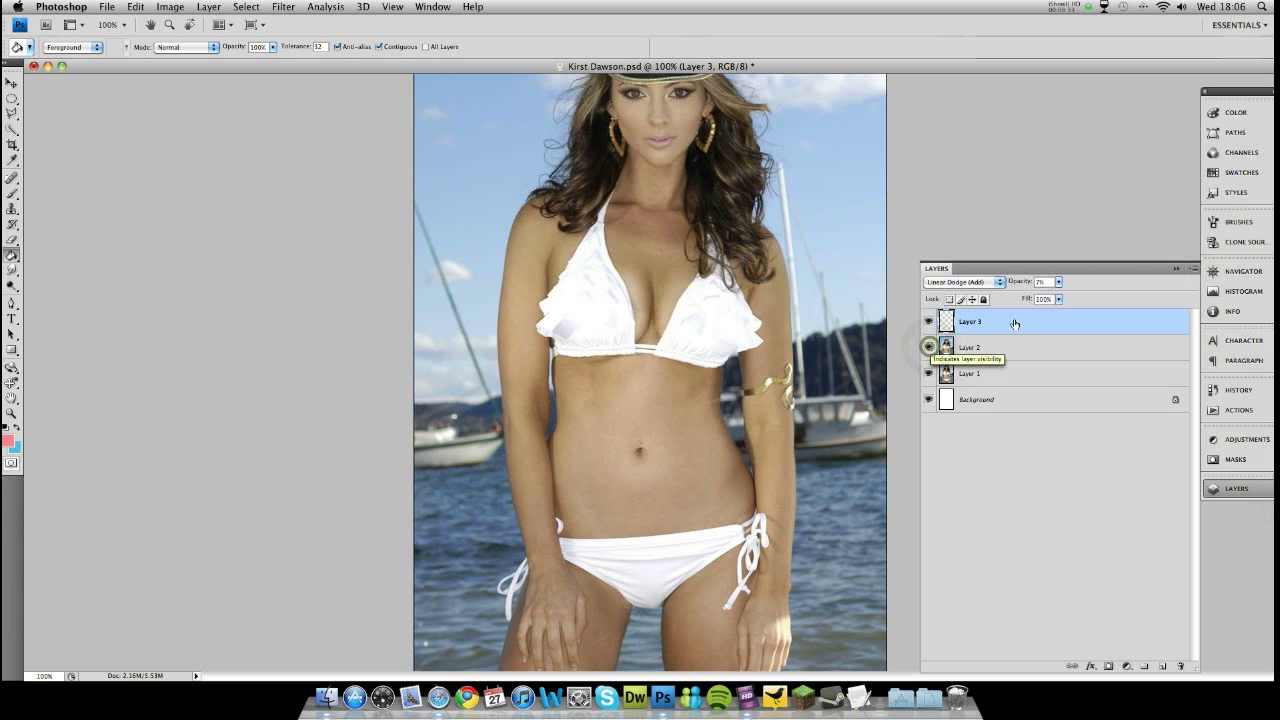
click(1174, 270)
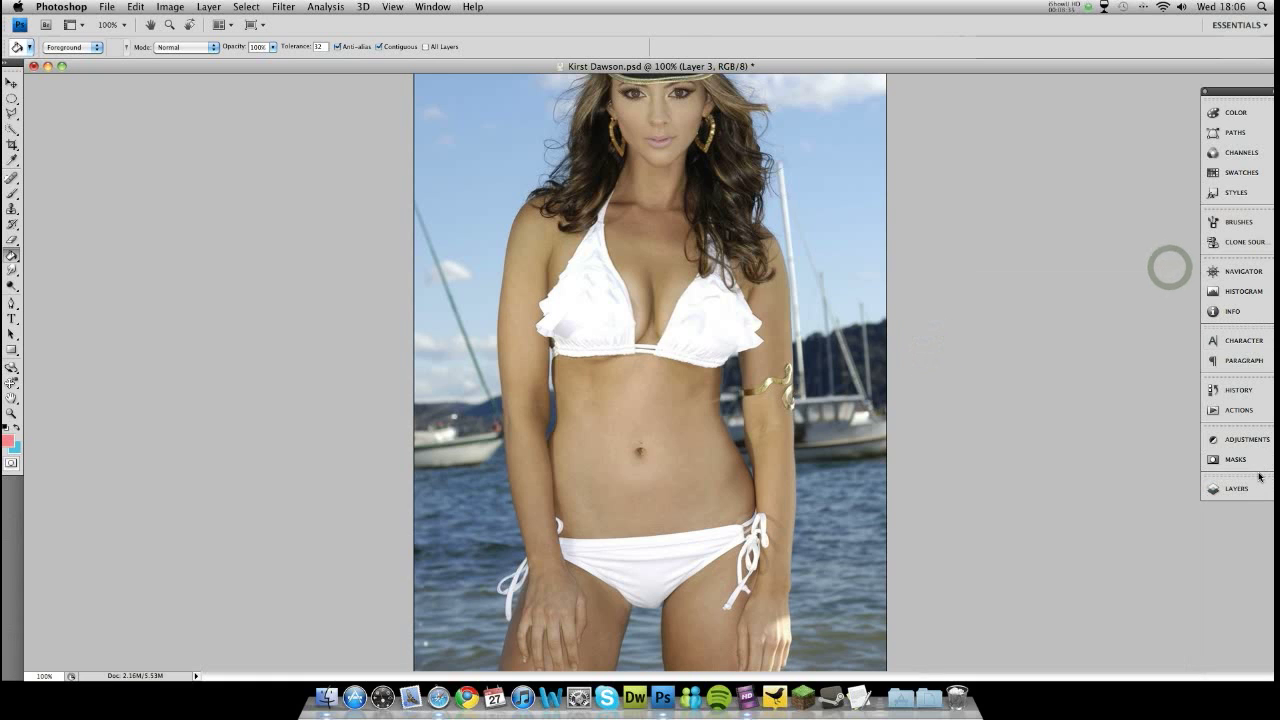